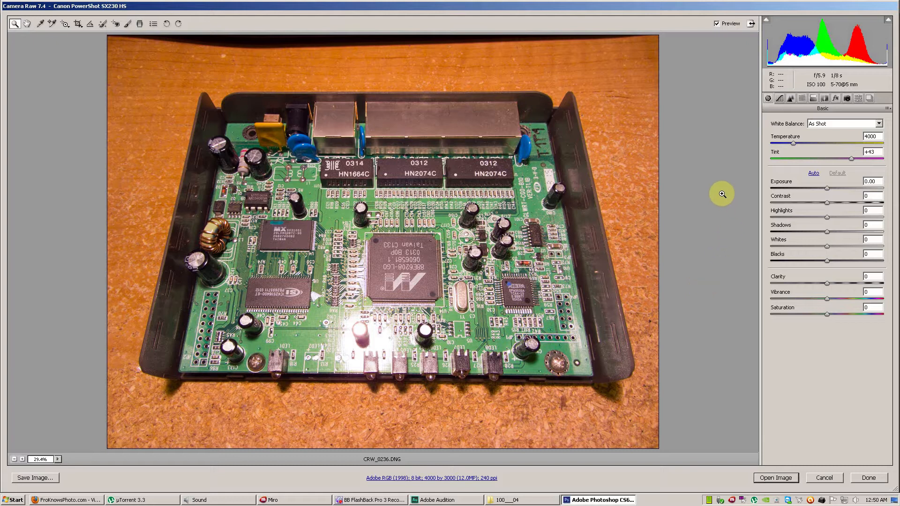
# Open the Lens Corrections color settings and examine the fringing around the lower-right capacitor and header holes at 200%
pyautogui.click(828, 100)
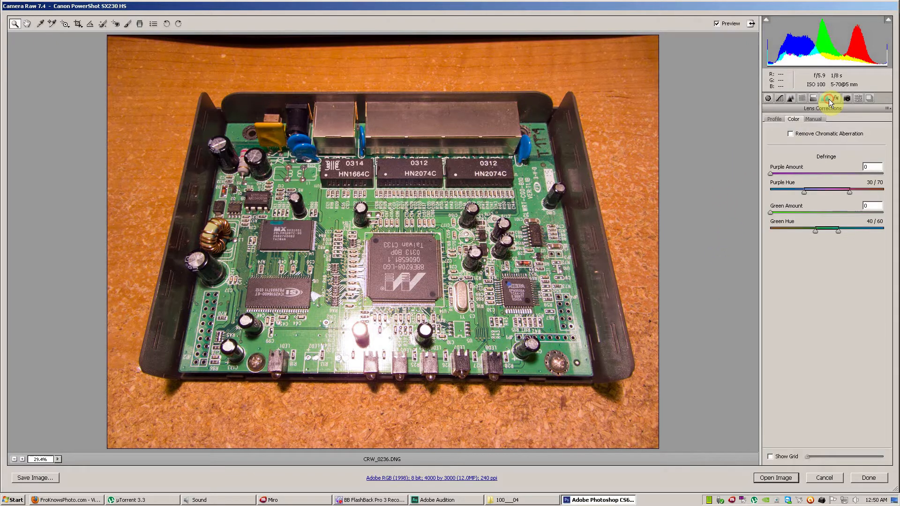
pyautogui.rightClick(441, 312)
pyautogui.click(461, 317)
pyautogui.moveTo(640, 354); pyautogui.dragTo(335, 28)
pyautogui.moveTo(404, 171); pyautogui.dragTo(427, 241)
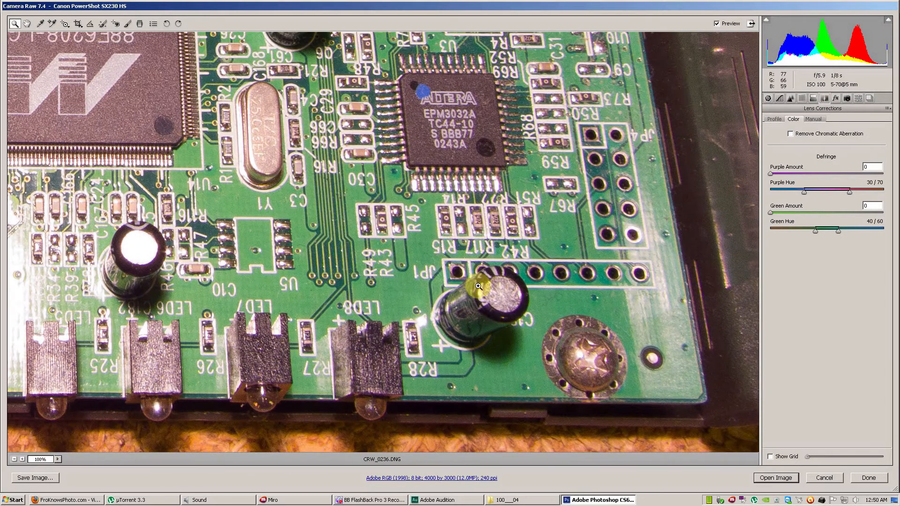
pyautogui.click(466, 272)
pyautogui.moveTo(450, 252); pyautogui.dragTo(395, 291)
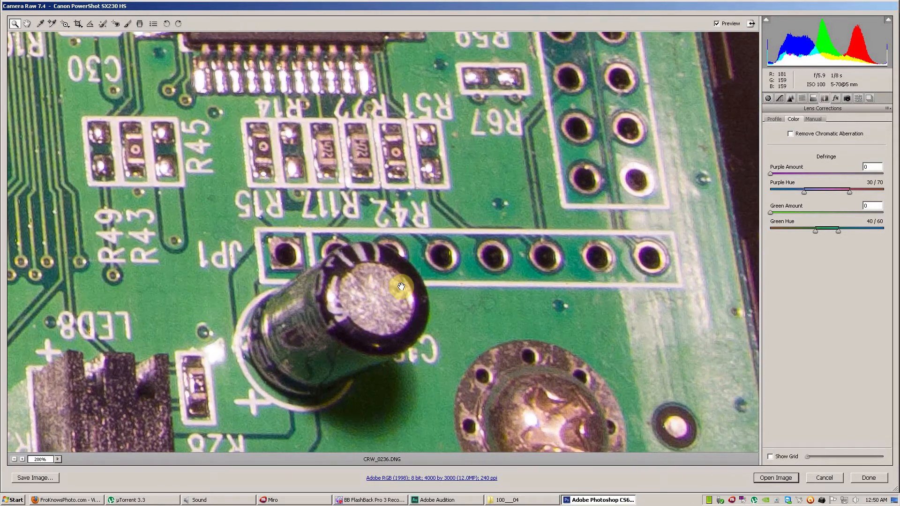
pyautogui.moveTo(467, 268); pyautogui.dragTo(304, 250)
pyautogui.moveTo(456, 245); pyautogui.dragTo(268, 342)
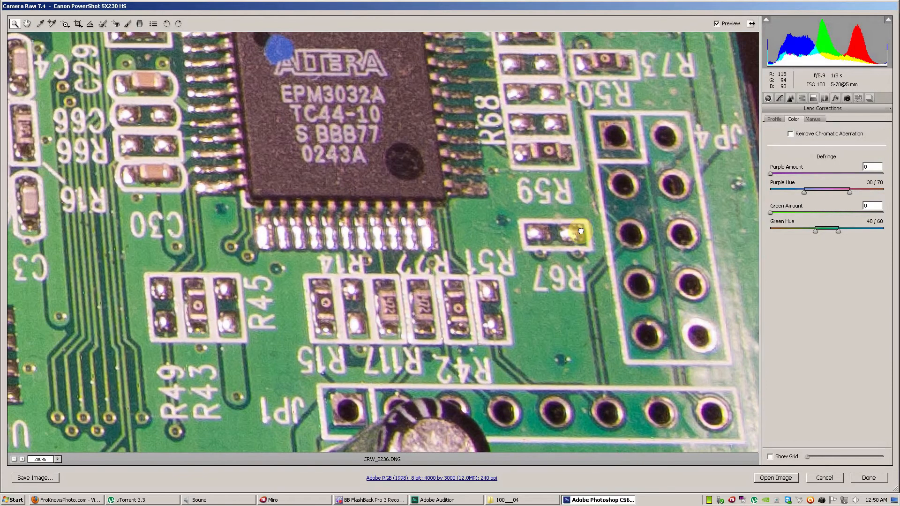
# Examine the rest of the circuit board at 200% for color fringing, from the Altera chip to the copper coil and LEDs
pyautogui.moveTo(581, 231); pyautogui.dragTo(585, 202)
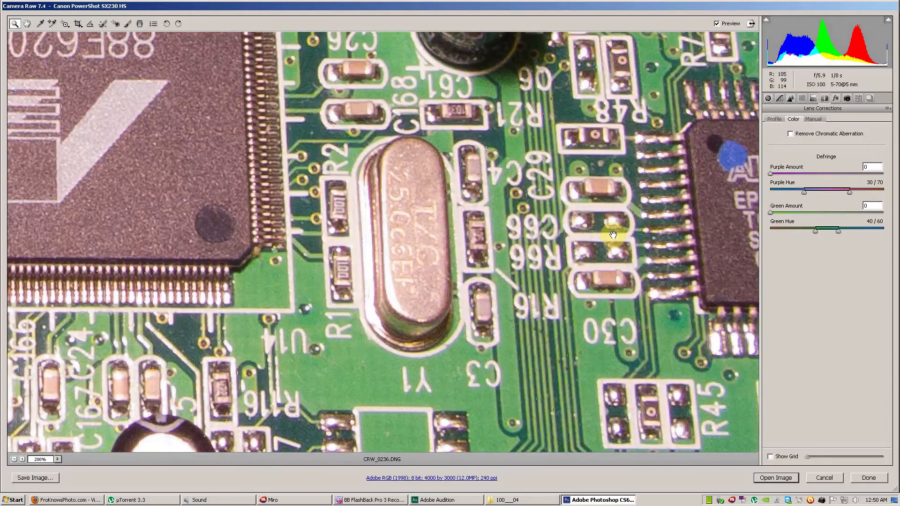
pyautogui.moveTo(613, 234); pyautogui.dragTo(689, 211)
pyautogui.moveTo(328, 218); pyautogui.dragTo(688, 179)
pyautogui.moveTo(408, 281); pyautogui.dragTo(607, 219)
pyautogui.moveTo(355, 245); pyautogui.dragTo(644, 197)
pyautogui.moveTo(434, 241); pyautogui.dragTo(620, 455)
pyautogui.moveTo(453, 272); pyautogui.dragTo(436, 297)
pyautogui.moveTo(671, 101); pyautogui.dragTo(607, 229)
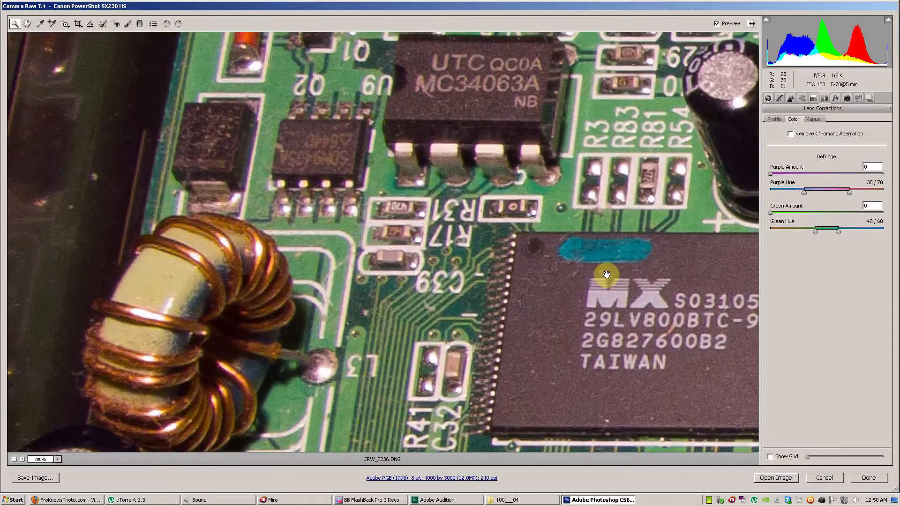
pyautogui.moveTo(528, 301); pyautogui.dragTo(437, 145)
pyautogui.moveTo(567, 345); pyautogui.dragTo(426, 187)
pyautogui.moveTo(667, 362); pyautogui.dragTo(544, 225)
pyautogui.moveTo(742, 430); pyautogui.dragTo(484, 176)
pyautogui.moveTo(498, 211); pyautogui.dragTo(412, 131)
pyautogui.moveTo(701, 423); pyautogui.dragTo(341, 185)
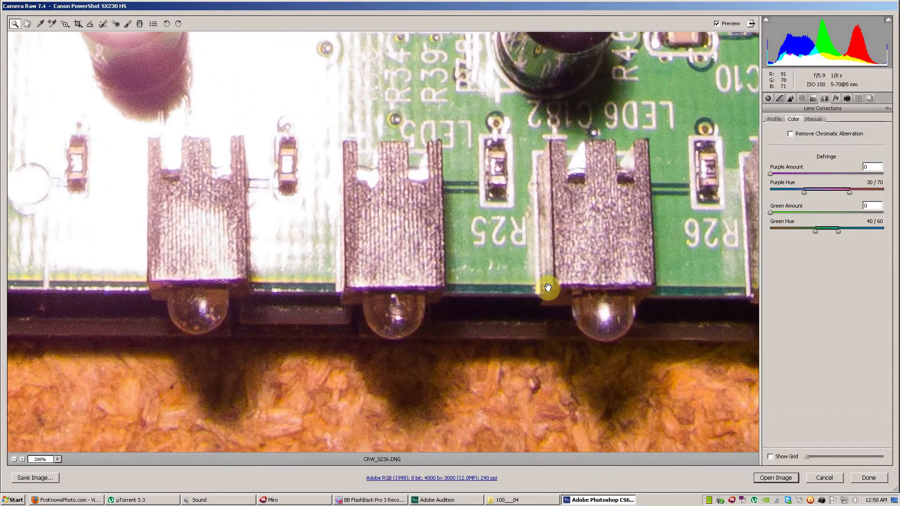
pyautogui.moveTo(649, 89); pyautogui.dragTo(639, 148)
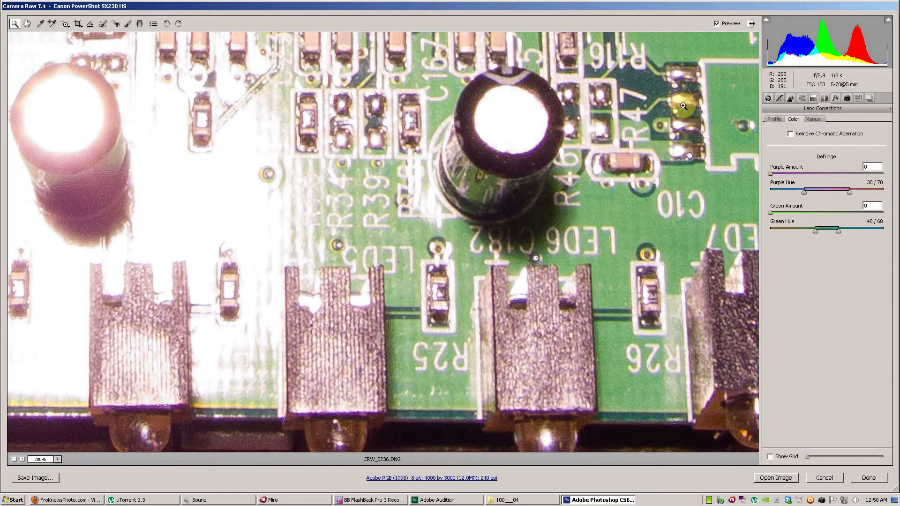
# Enable Remove Chromatic Aberration and check the LEDs, capacitors and JP1 header for remaining fringes
pyautogui.click(791, 134)
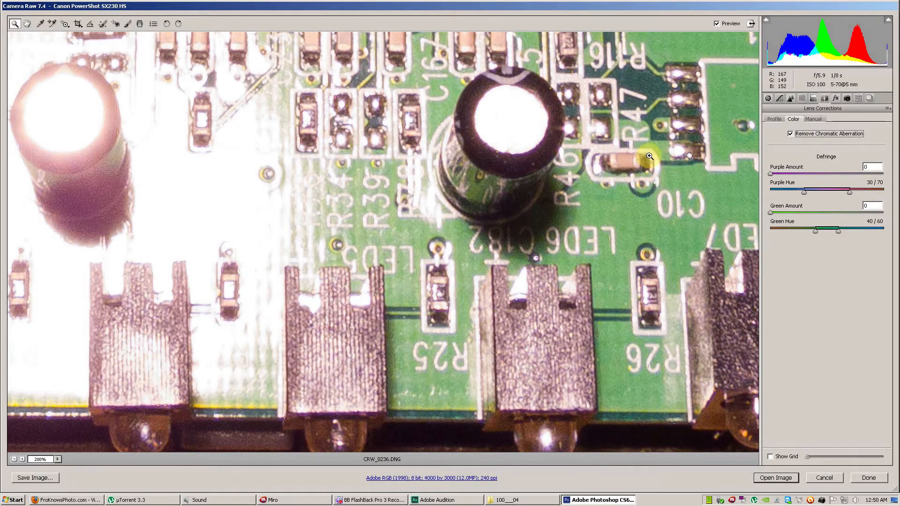
pyautogui.moveTo(648, 156); pyautogui.dragTo(365, 207)
pyautogui.moveTo(555, 162); pyautogui.dragTo(438, 293)
pyautogui.moveTo(450, 246); pyautogui.dragTo(438, 285)
pyautogui.moveTo(358, 107); pyautogui.dragTo(225, 79)
pyautogui.moveTo(504, 257); pyautogui.dragTo(276, 154)
pyautogui.moveTo(421, 216); pyautogui.dragTo(343, 93)
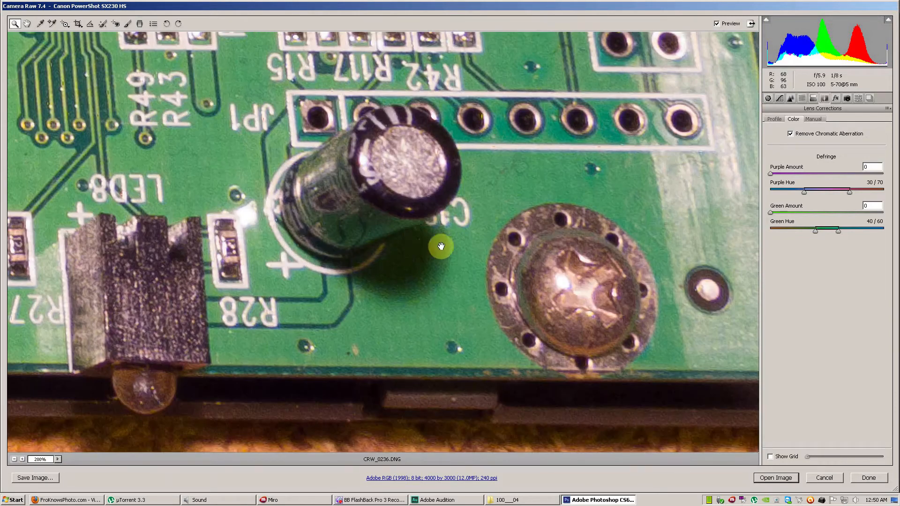
pyautogui.moveTo(392, 225); pyautogui.dragTo(351, 293)
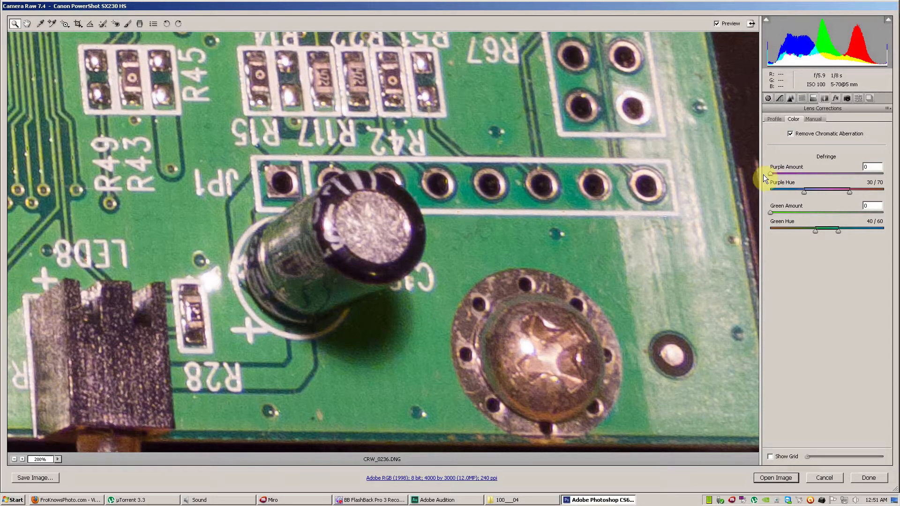
pyautogui.moveTo(372, 191); pyautogui.dragTo(359, 237)
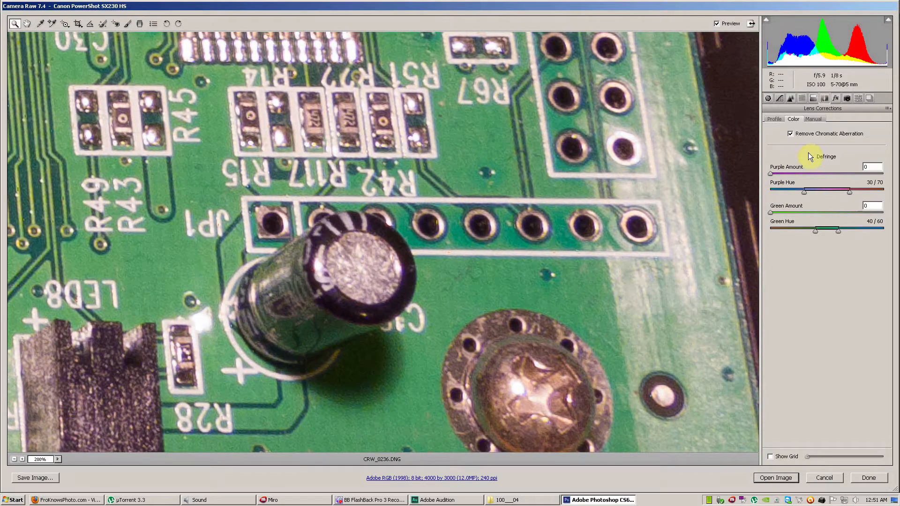
# Set the Defringe Purple Amount to 8 and the Purple Hue range to 31 / 59
pyautogui.click(771, 174)
pyautogui.moveTo(774, 174); pyautogui.dragTo(815, 176)
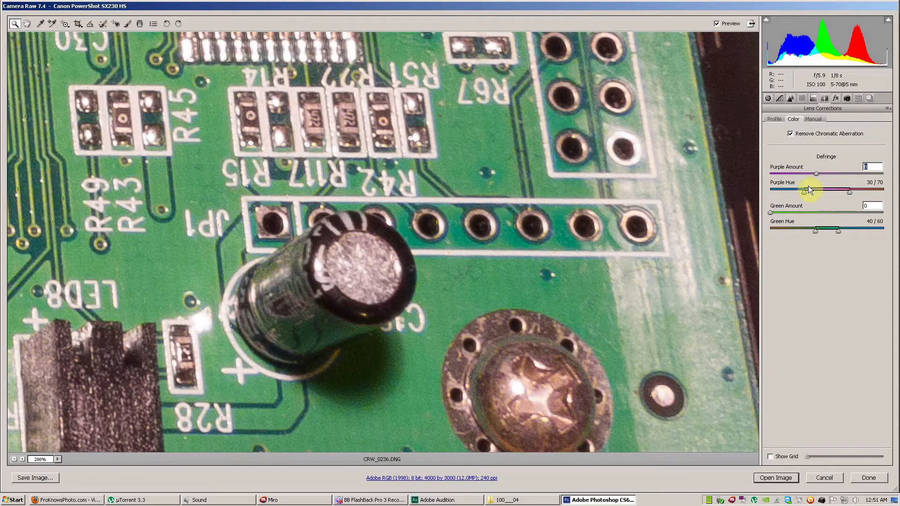
pyautogui.moveTo(848, 193); pyautogui.dragTo(837, 193)
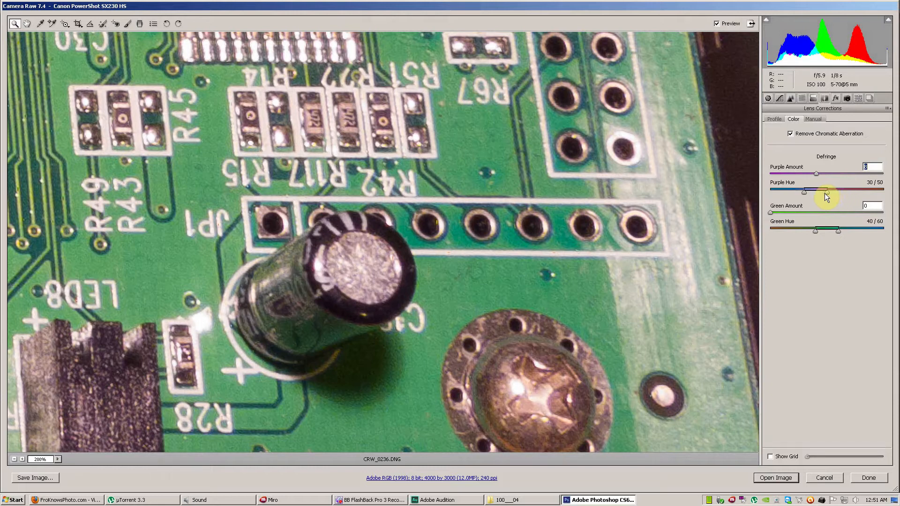
pyautogui.moveTo(818, 193); pyautogui.dragTo(820, 193)
pyautogui.moveTo(809, 192); pyautogui.dragTo(812, 193)
pyautogui.moveTo(418, 297); pyautogui.dragTo(415, 217)
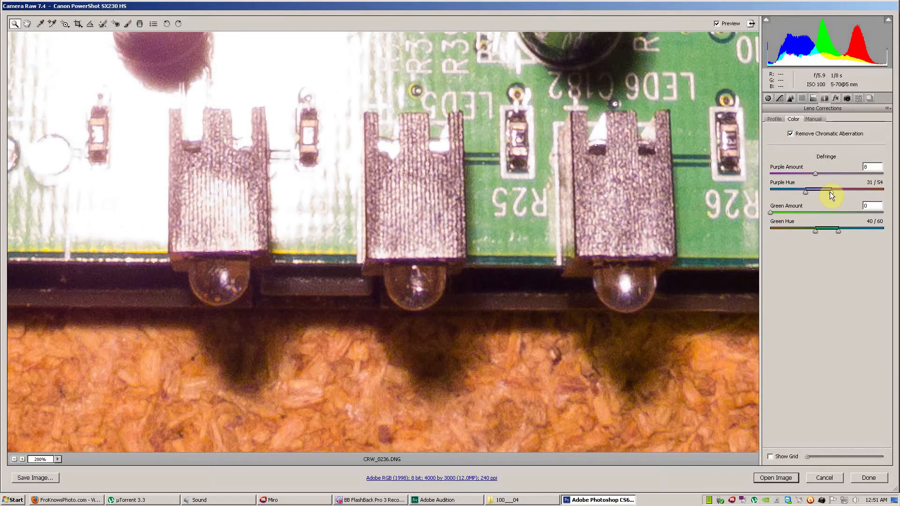
pyautogui.moveTo(832, 193); pyautogui.dragTo(834, 194)
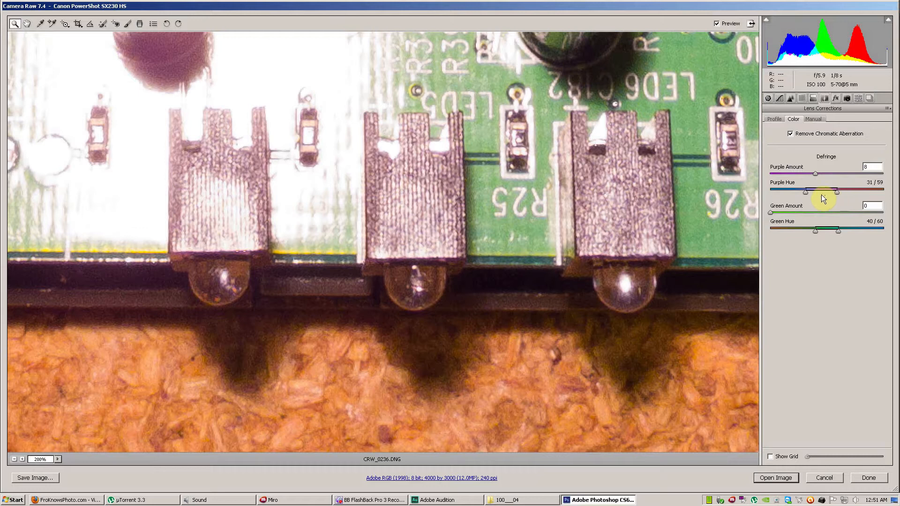
# Examine the board's lower-left screw, capacitors and memory chip for remaining purple fringing
pyautogui.moveTo(453, 178); pyautogui.dragTo(641, 215)
pyautogui.moveTo(271, 150); pyautogui.dragTo(601, 221)
pyautogui.moveTo(426, 152); pyautogui.dragTo(712, 115)
pyautogui.moveTo(328, 181); pyautogui.dragTo(592, 233)
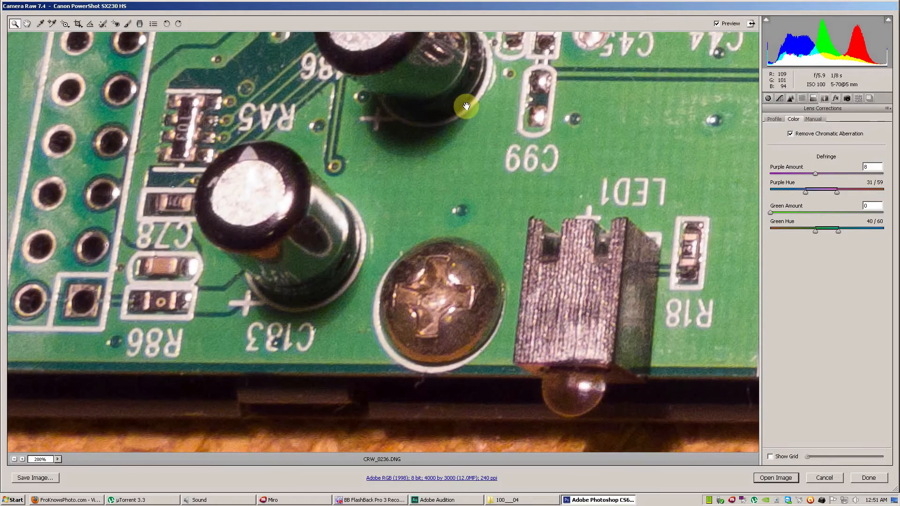
pyautogui.moveTo(466, 105); pyautogui.dragTo(466, 195)
pyautogui.moveTo(451, 65); pyautogui.dragTo(455, 204)
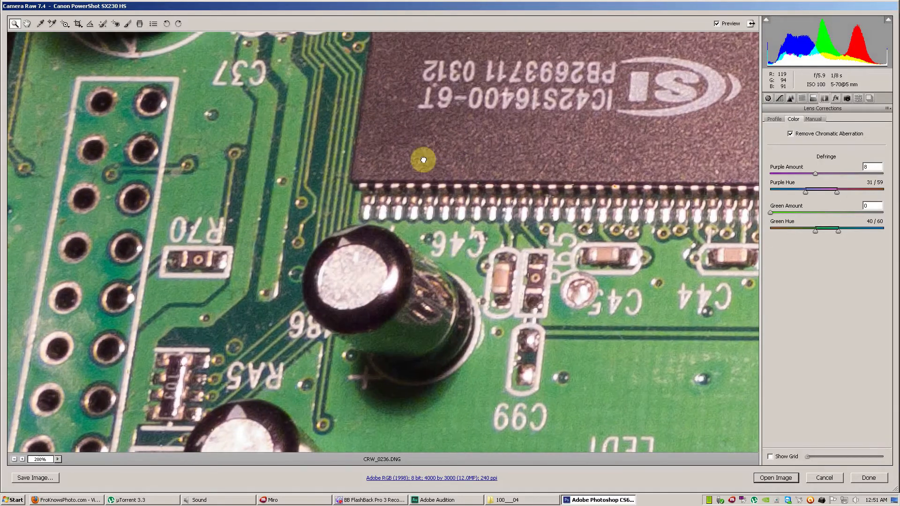
pyautogui.moveTo(419, 41); pyautogui.dragTo(445, 255)
pyautogui.moveTo(368, 126); pyautogui.dragTo(432, 255)
pyautogui.moveTo(434, 185); pyautogui.dragTo(475, 272)
# Examine the components around the central chip and down the board's right side to the JP1 header for purple fringing
pyautogui.moveTo(567, 122); pyautogui.dragTo(302, 277)
pyautogui.moveTo(508, 199); pyautogui.dragTo(190, 258)
pyautogui.moveTo(579, 195); pyautogui.dragTo(281, 164)
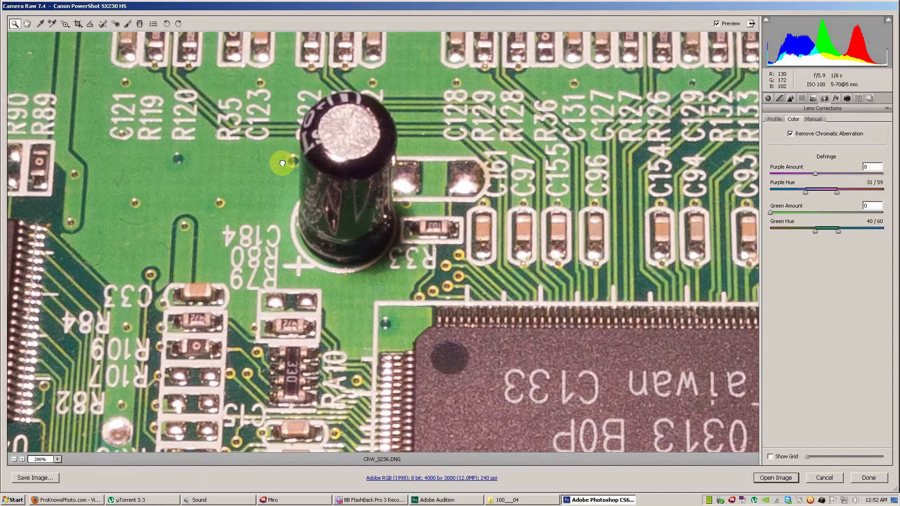
pyautogui.moveTo(457, 225); pyautogui.dragTo(112, 185)
pyautogui.moveTo(731, 328); pyautogui.dragTo(242, 187)
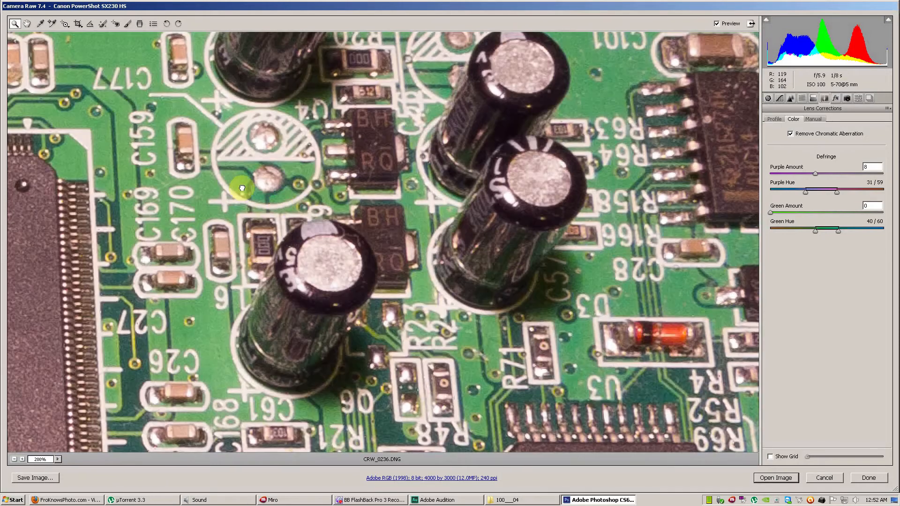
pyautogui.moveTo(572, 302); pyautogui.dragTo(431, 330)
pyautogui.moveTo(513, 229); pyautogui.dragTo(476, 234)
pyautogui.moveTo(373, 358); pyautogui.dragTo(450, 165)
pyautogui.moveTo(452, 311); pyautogui.dragTo(416, 183)
pyautogui.moveTo(572, 394); pyautogui.dragTo(431, 215)
pyautogui.moveTo(511, 363); pyautogui.dragTo(376, 215)
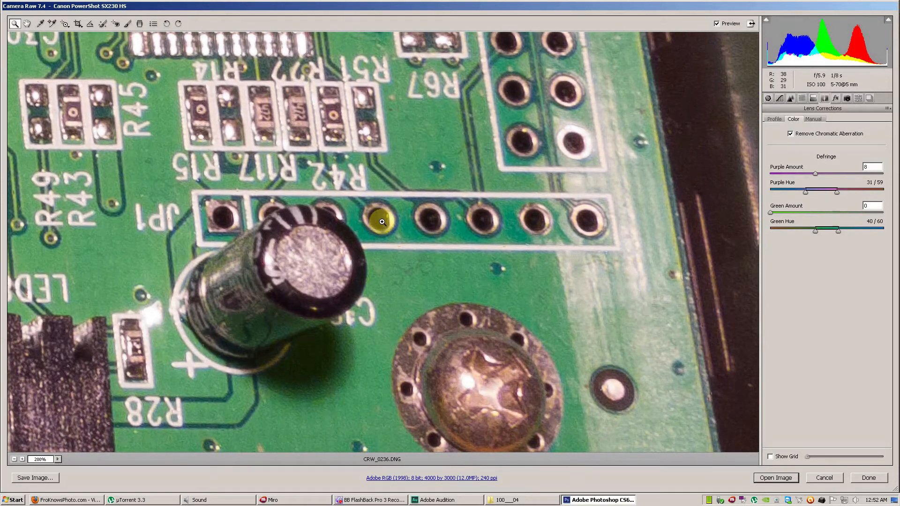
# Zoom in to 400% on the JP1 header holes and set the Defringe Green Amount to 9
pyautogui.click(380, 216)
pyautogui.click(383, 240)
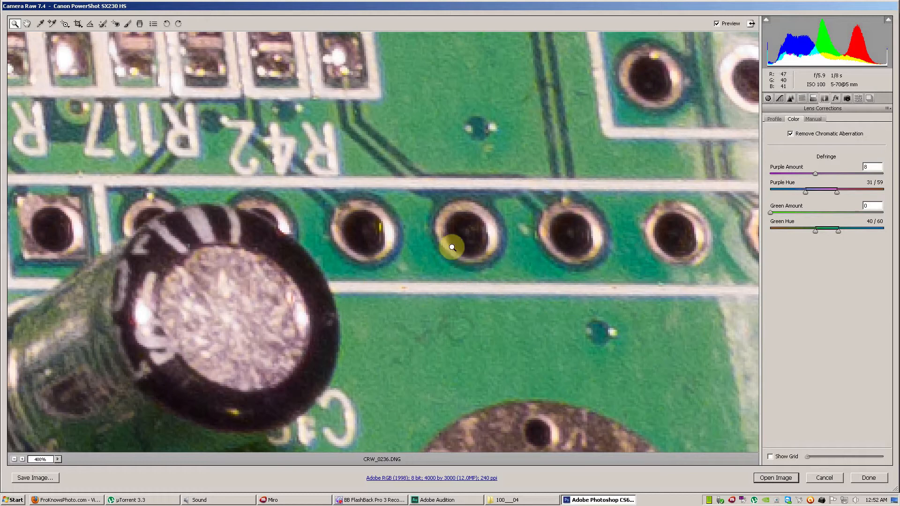
pyautogui.moveTo(772, 212); pyautogui.dragTo(863, 214)
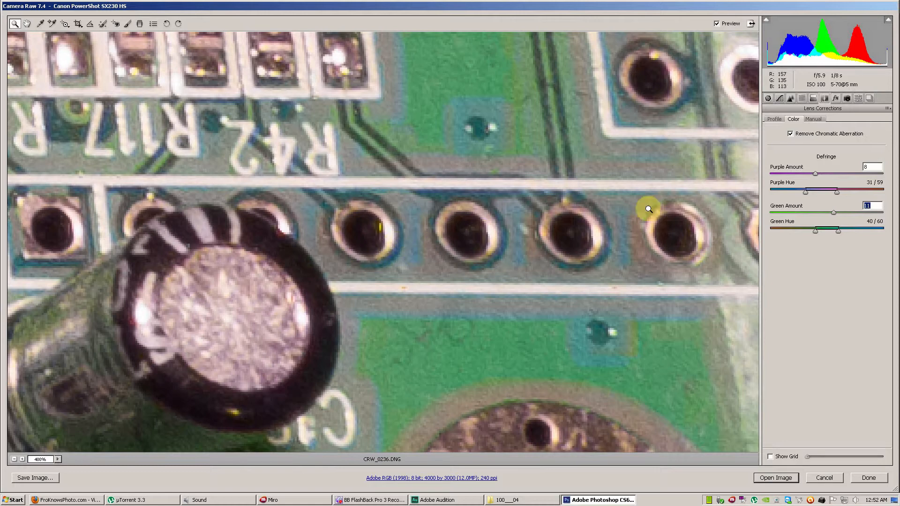
pyautogui.moveTo(833, 213); pyautogui.dragTo(823, 218)
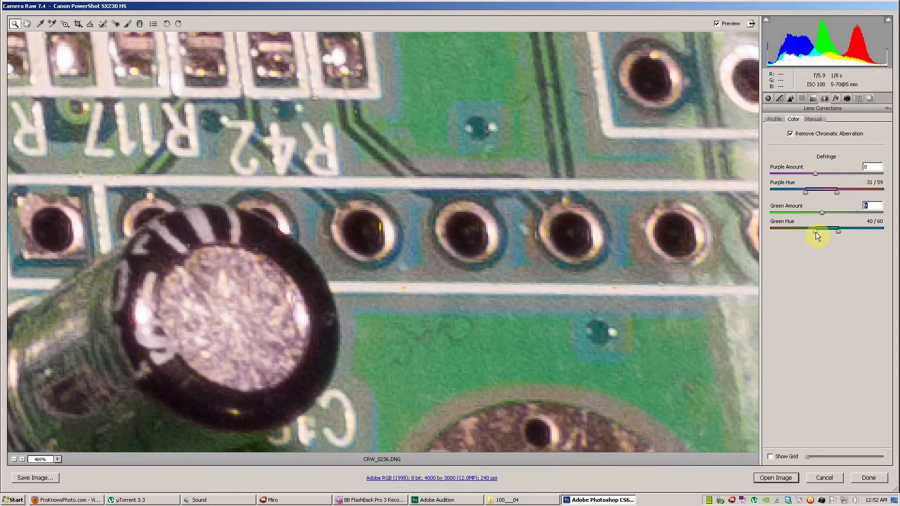
# Set the Defringe Green Hue range to 5 / 18 so the board's own green is spared
pyautogui.moveTo(816, 232); pyautogui.dragTo(780, 237)
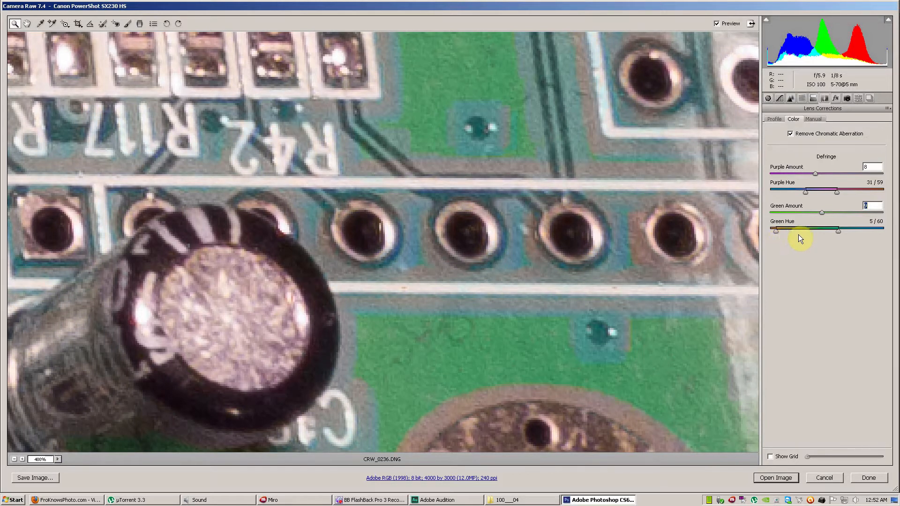
pyautogui.moveTo(837, 232); pyautogui.dragTo(806, 235)
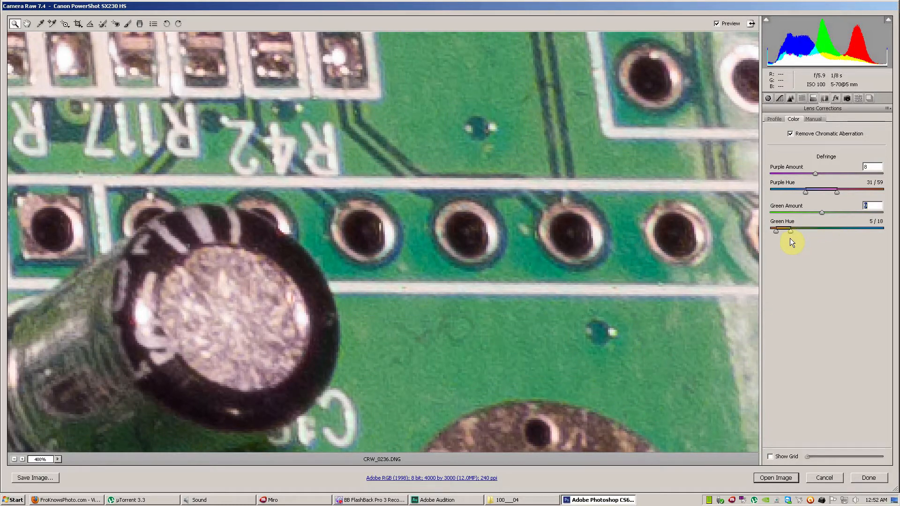
pyautogui.moveTo(788, 231); pyautogui.dragTo(787, 232)
pyautogui.moveTo(789, 231); pyautogui.dragTo(790, 232)
pyautogui.moveTo(789, 231); pyautogui.dragTo(791, 232)
# Check the LEDs and nearby resistors at 400% and widen the Purple Hue range to 31 / 66
pyautogui.moveTo(457, 325); pyautogui.dragTo(517, 120)
pyautogui.moveTo(456, 277); pyautogui.dragTo(517, 155)
pyautogui.moveTo(460, 250); pyautogui.dragTo(534, 219)
pyautogui.moveTo(54, 195); pyautogui.dragTo(409, 220)
pyautogui.moveTo(92, 204); pyautogui.dragTo(345, 120)
pyautogui.moveTo(153, 227); pyautogui.dragTo(299, 202)
pyautogui.moveTo(245, 197); pyautogui.dragTo(420, 197)
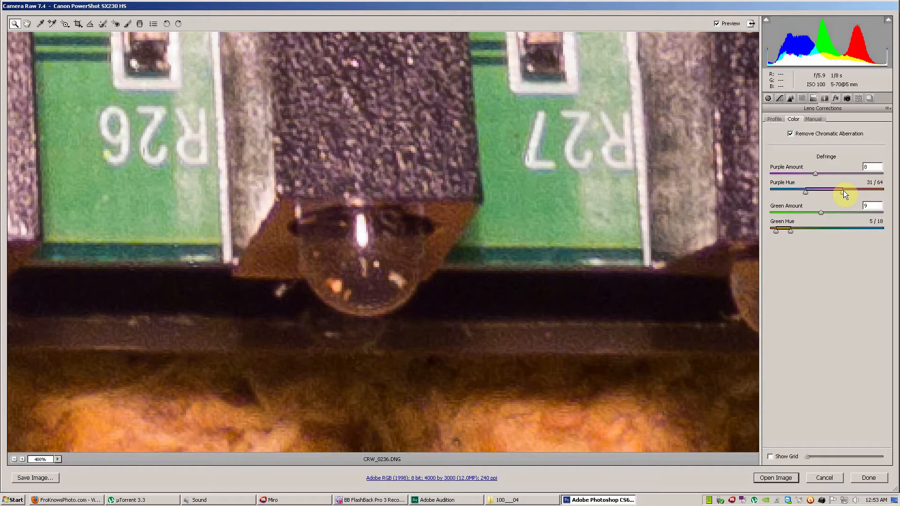
pyautogui.moveTo(332, 209); pyautogui.dragTo(307, 435)
pyautogui.moveTo(620, 94); pyautogui.dragTo(115, 425)
pyautogui.moveTo(518, 192); pyautogui.dragTo(225, 271)
# Review the corrected photo at 100% across the large chips, capacitors and coil area
pyautogui.rightClick(383, 264)
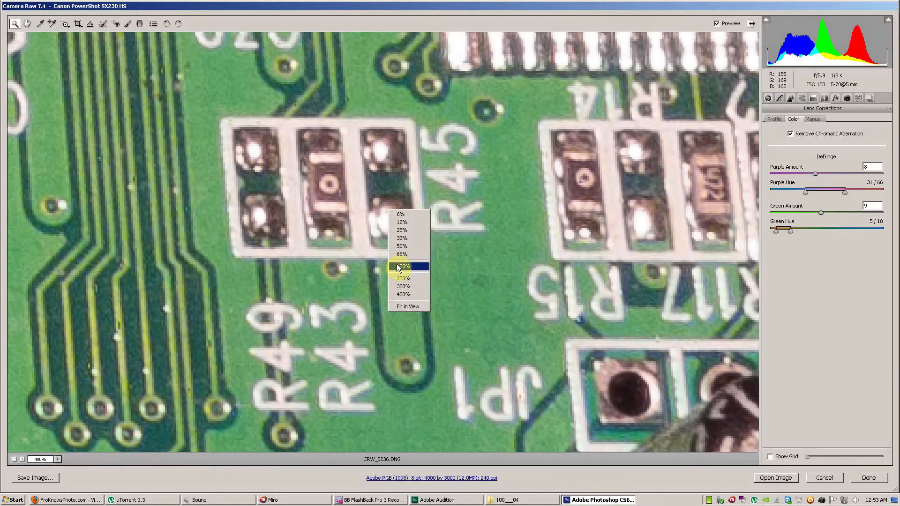
pyautogui.click(396, 267)
pyautogui.moveTo(407, 151); pyautogui.dragTo(399, 338)
pyautogui.moveTo(334, 131); pyautogui.dragTo(257, 254)
pyautogui.moveTo(450, 304); pyautogui.dragTo(462, 316)
pyautogui.moveTo(182, 151); pyautogui.dragTo(268, 211)
pyautogui.moveTo(506, 303); pyautogui.dragTo(487, 271)
pyautogui.moveTo(154, 199); pyautogui.dragTo(396, 255)
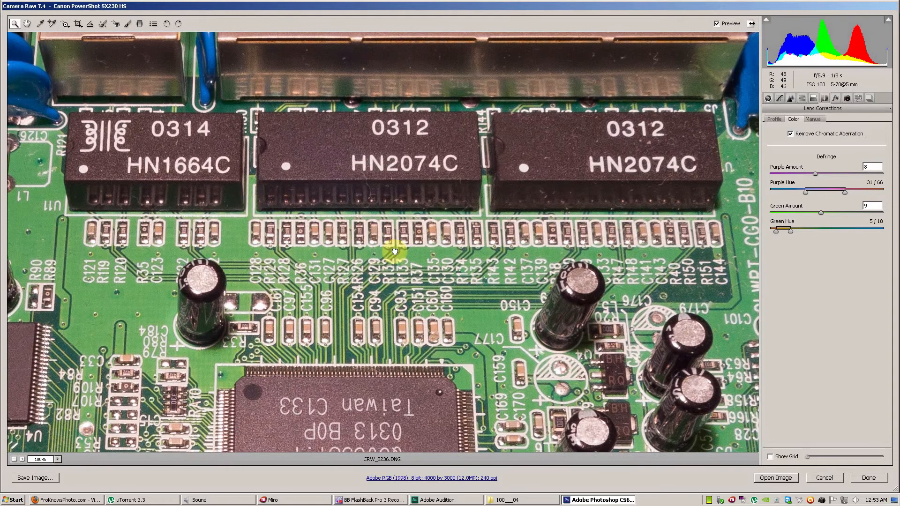
pyautogui.moveTo(248, 251); pyautogui.dragTo(450, 251)
pyautogui.moveTo(281, 219); pyautogui.dragTo(427, 201)
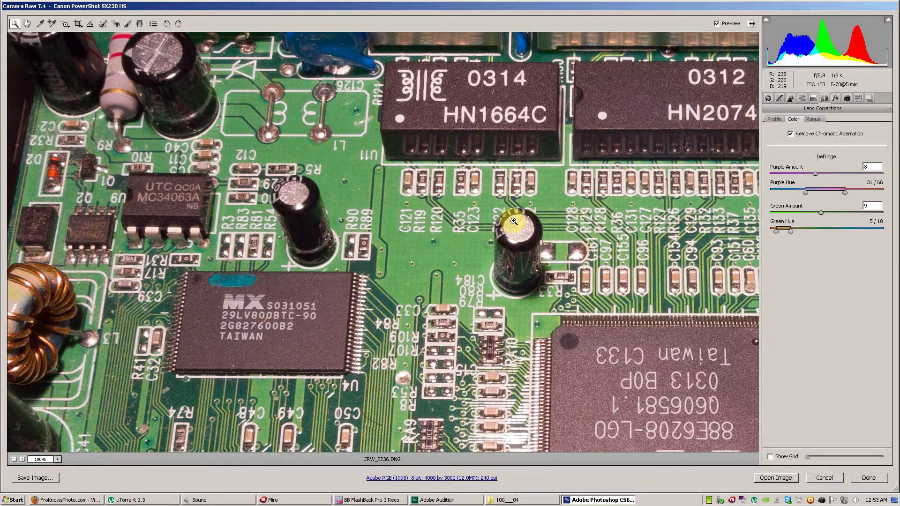
pyautogui.moveTo(600, 241); pyautogui.dragTo(310, 185)
pyautogui.moveTo(346, 217); pyautogui.dragTo(324, 203)
pyautogui.moveTo(431, 295); pyautogui.dragTo(394, 226)
pyautogui.moveTo(359, 287); pyautogui.dragTo(389, 197)
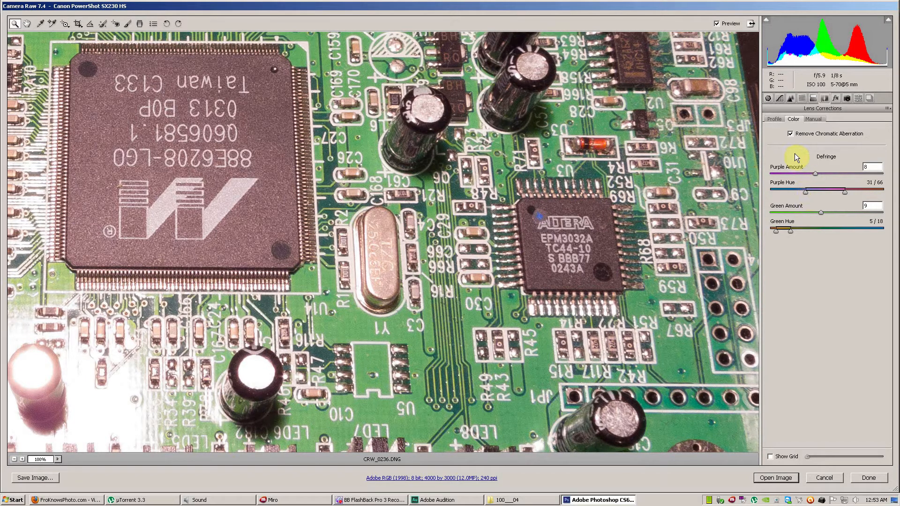
# Disable Remove Chromatic Aberration and set both the Purple Amount and Green Amount to 0
pyautogui.click(791, 134)
pyautogui.moveTo(815, 173); pyautogui.dragTo(770, 174)
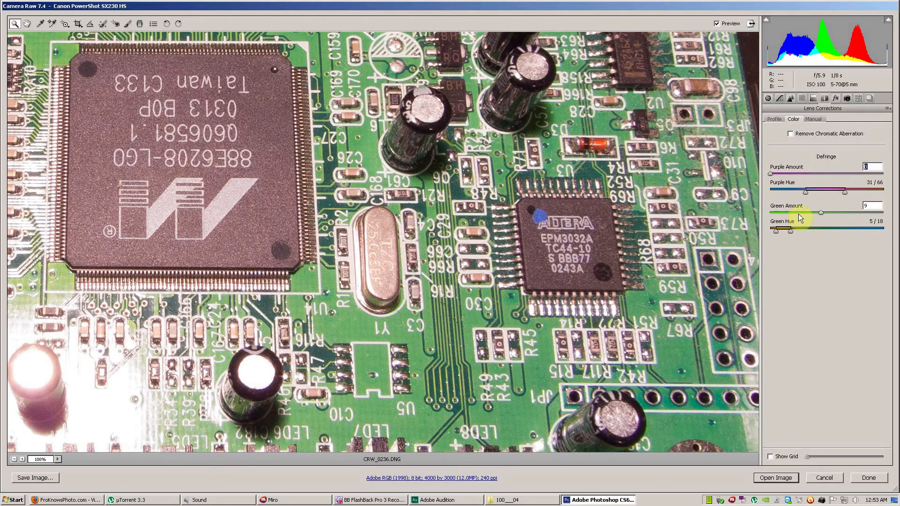
pyautogui.moveTo(820, 213); pyautogui.dragTo(771, 218)
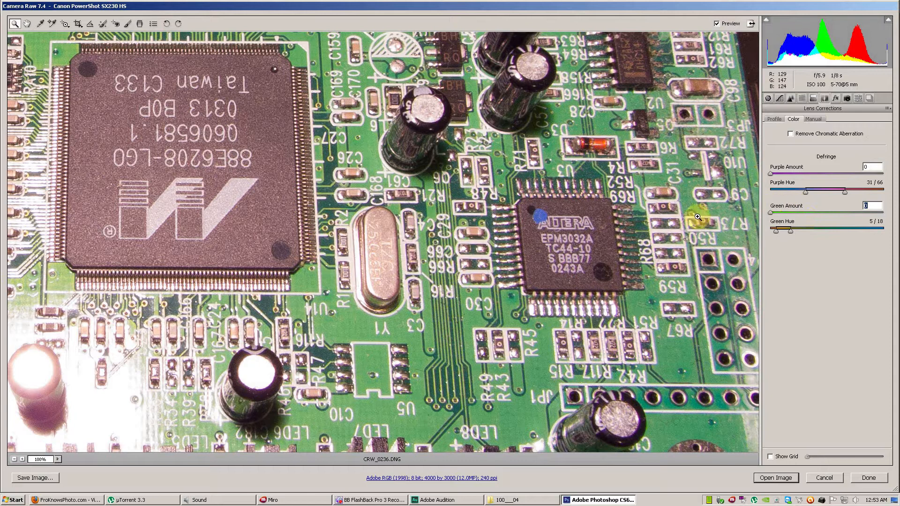
# Examine the uncorrected photo at 300% around LED8, R27, R28 and the neighbouring capacitor
pyautogui.moveTo(527, 277); pyautogui.dragTo(501, 143)
pyautogui.rightClick(479, 293)
pyautogui.click(485, 297)
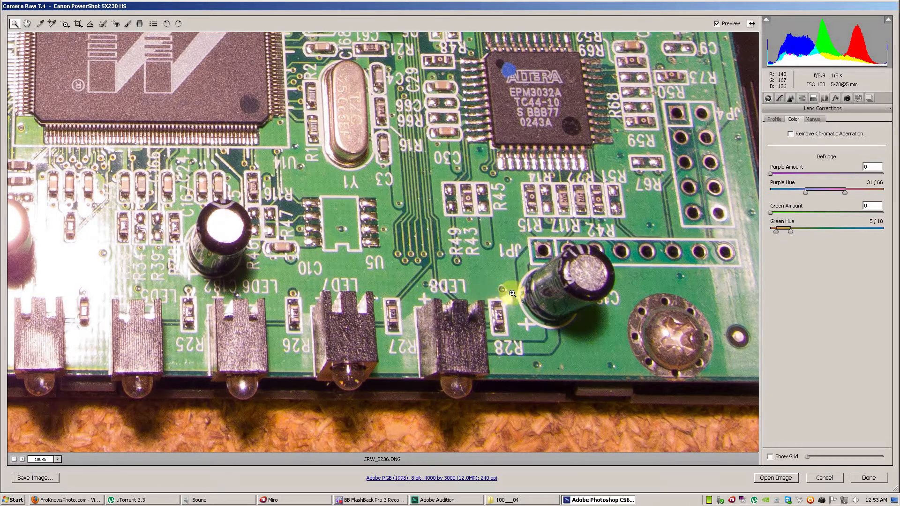
pyautogui.rightClick(532, 294)
pyautogui.click(499, 298)
pyautogui.moveTo(458, 187); pyautogui.dragTo(612, 359)
pyautogui.moveTo(438, 323); pyautogui.dragTo(581, 203)
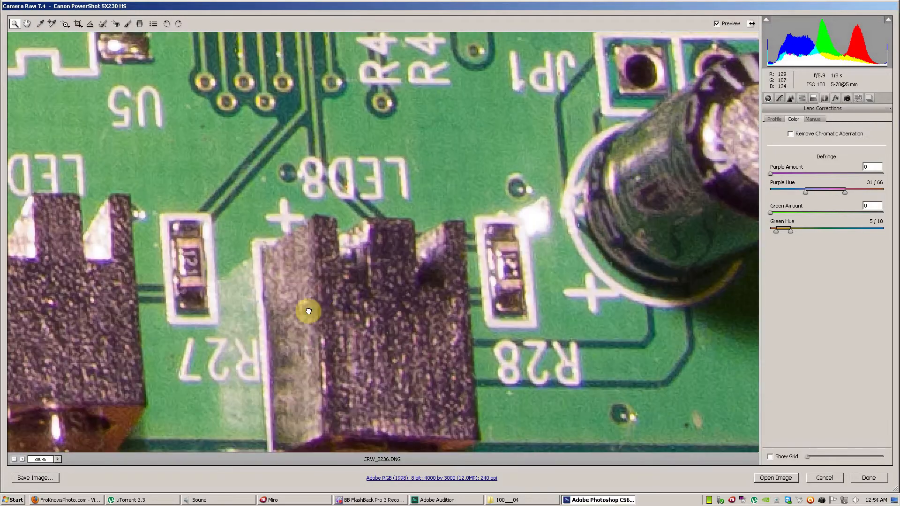
# Examine the uncorrected photo at 300% along the LED housings, R26, R27 and the capacitor beside JP1
pyautogui.moveTo(308, 312); pyautogui.dragTo(530, 210)
pyautogui.moveTo(364, 272); pyautogui.dragTo(478, 181)
pyautogui.moveTo(253, 222); pyautogui.dragTo(147, 269)
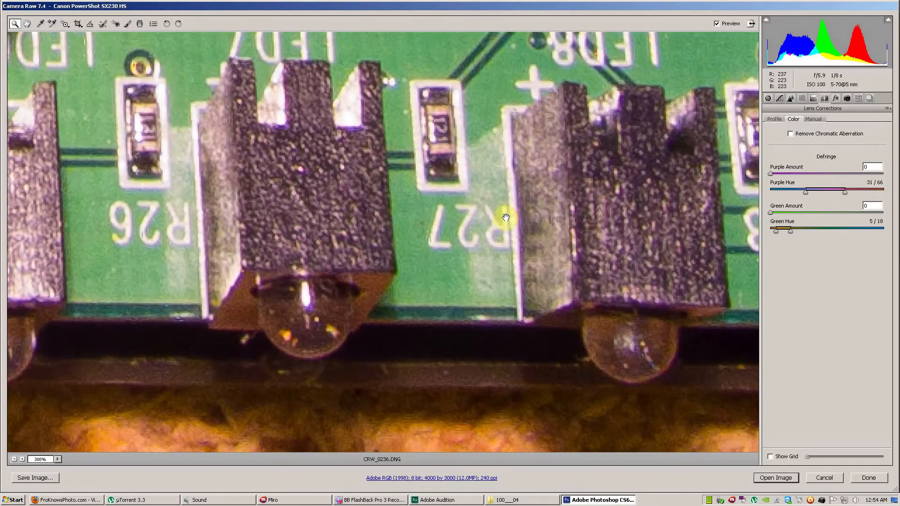
pyautogui.moveTo(510, 220); pyautogui.dragTo(239, 243)
pyautogui.moveTo(544, 241); pyautogui.dragTo(408, 305)
pyautogui.moveTo(443, 214); pyautogui.dragTo(369, 365)
pyautogui.moveTo(423, 225); pyautogui.dragTo(405, 210)
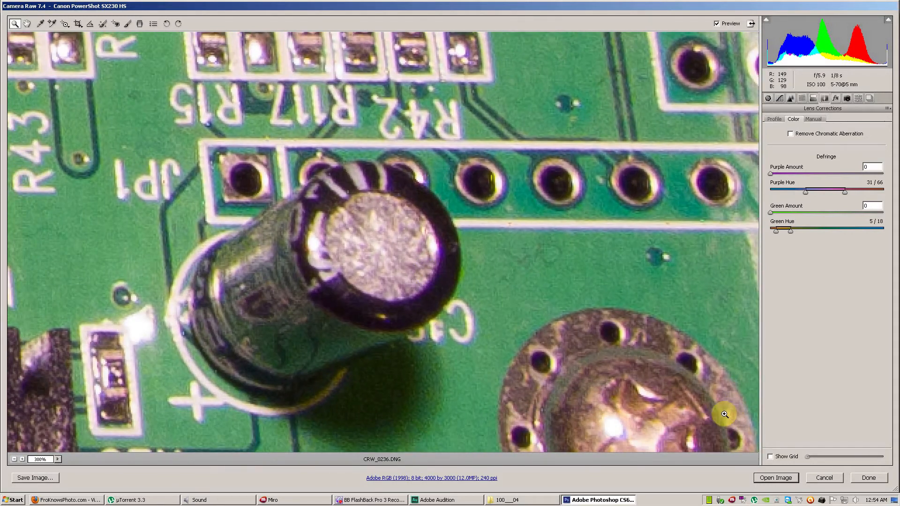
# Open the uncorrected image in Photoshop and duplicate its background layer twice
pyautogui.click(768, 478)
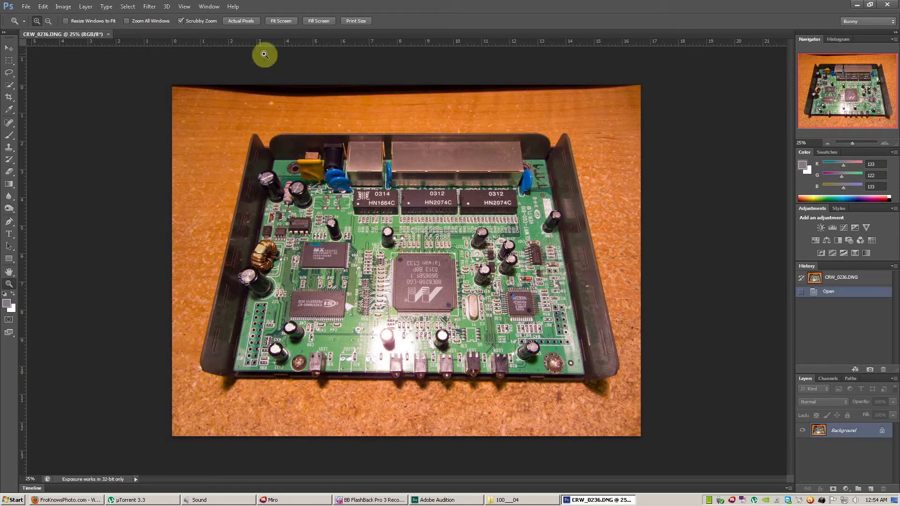
pyautogui.click(241, 21)
pyautogui.moveTo(595, 365); pyautogui.dragTo(459, 337)
pyautogui.moveTo(461, 56); pyautogui.dragTo(495, 302)
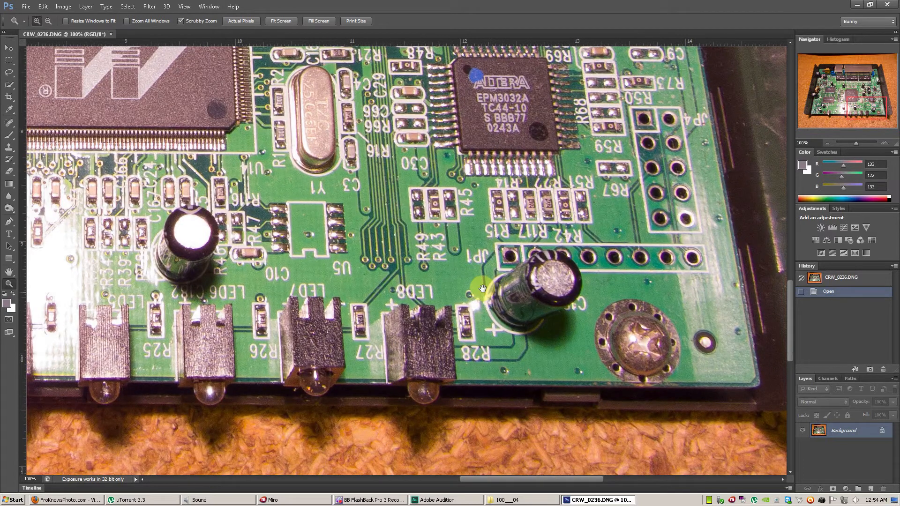
pyautogui.moveTo(520, 207); pyautogui.dragTo(526, 257)
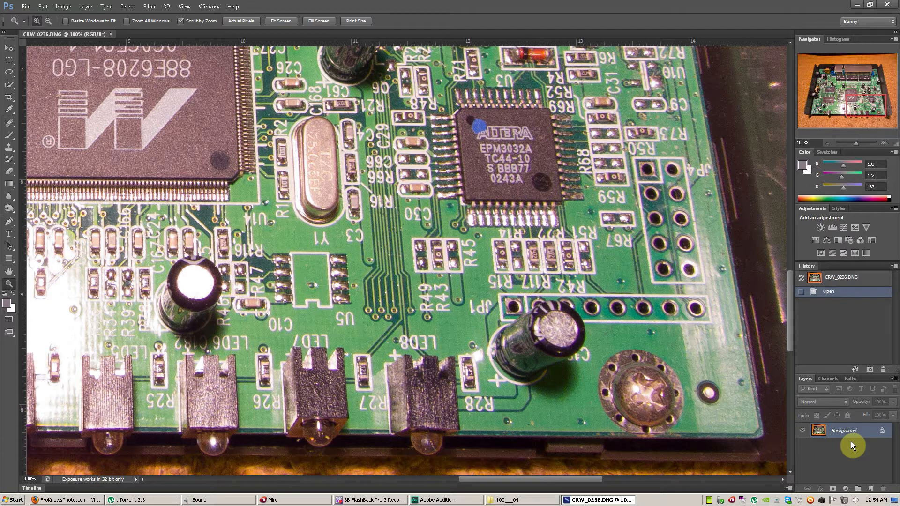
pyautogui.moveTo(850, 441); pyautogui.dragTo(870, 489)
pyautogui.moveTo(845, 430); pyautogui.dragTo(863, 482)
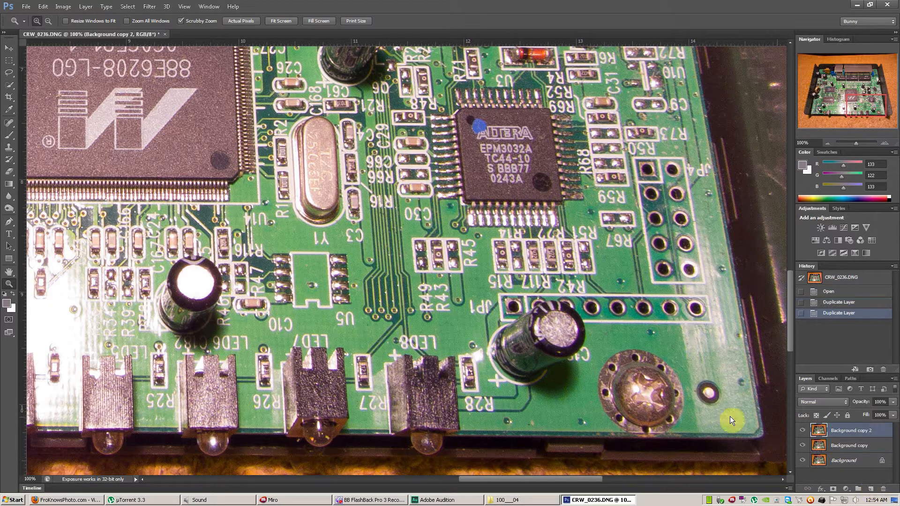
# Start a Hue/Saturation adjustment on the top layer copy and sample the purple fringe on the capacitor rim beside JP1
pyautogui.click(532, 330)
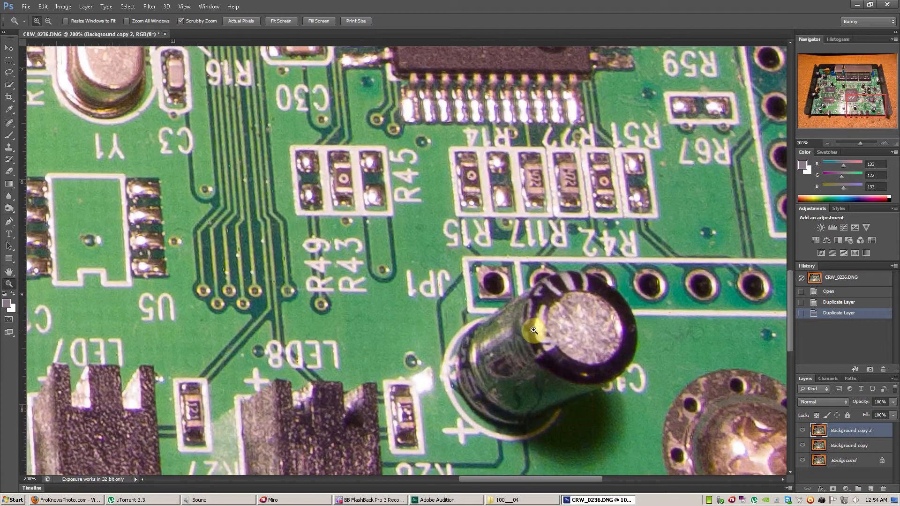
pyautogui.click(609, 351)
pyautogui.click(606, 352)
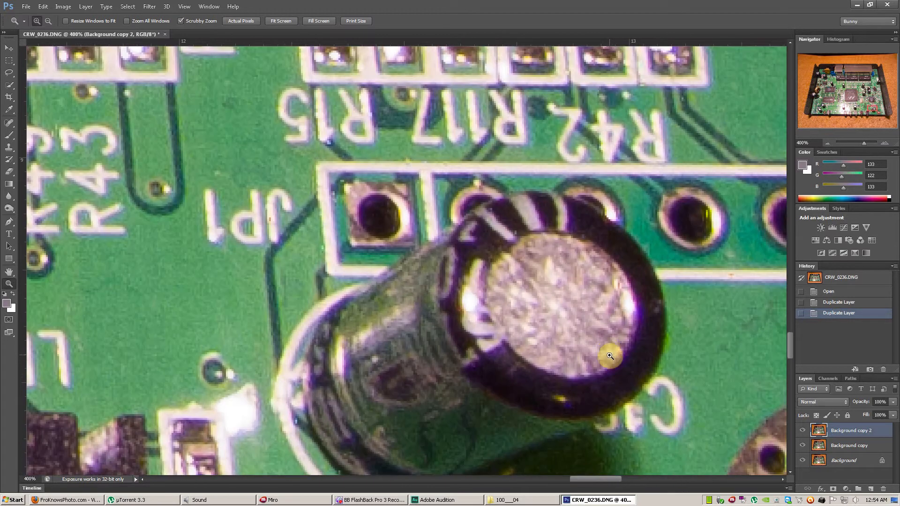
pyautogui.click(607, 361)
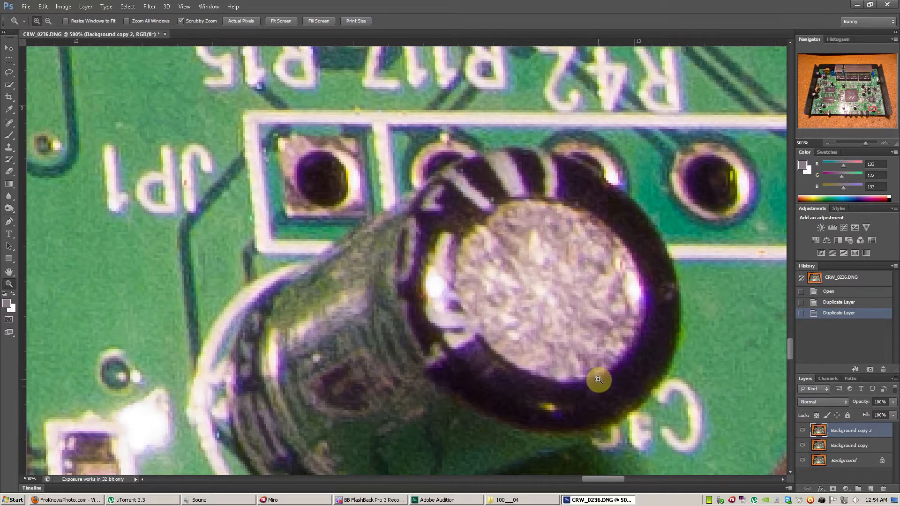
pyautogui.hotkey('ctrl', 'u')
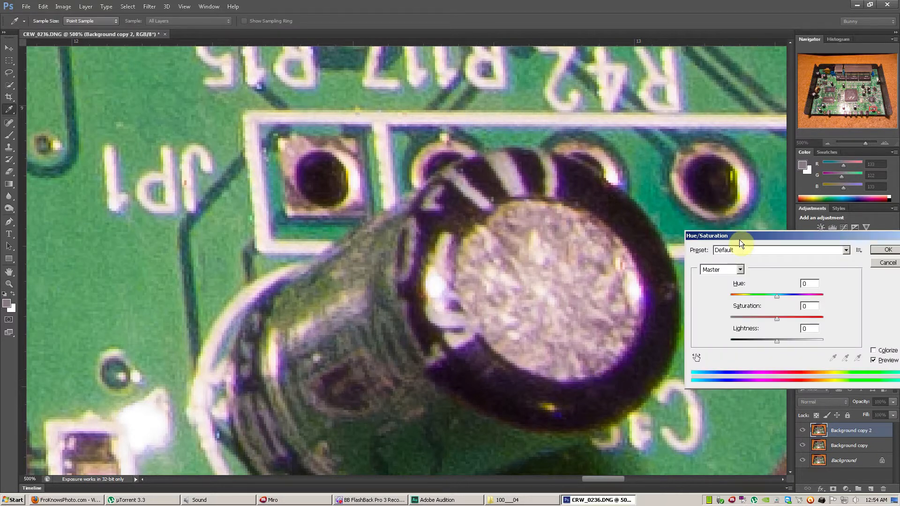
pyautogui.moveTo(698, 235); pyautogui.dragTo(648, 107)
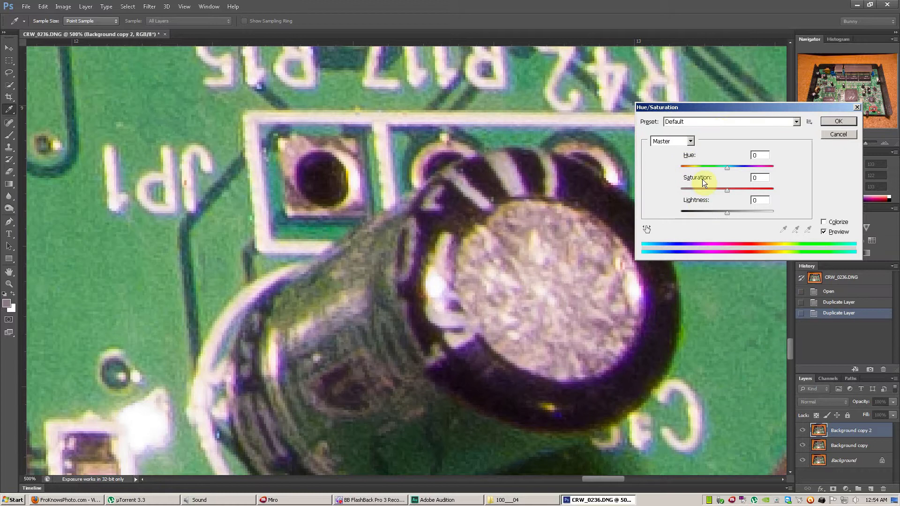
pyautogui.click(690, 141)
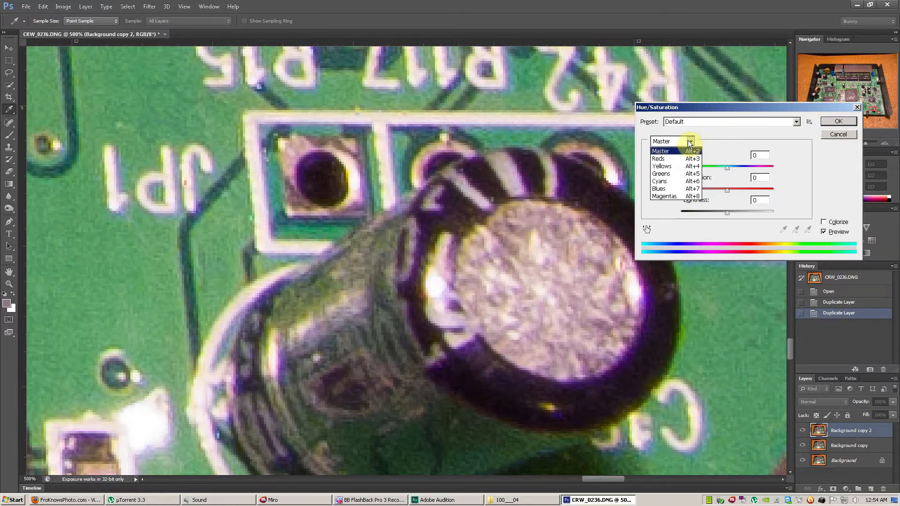
pyautogui.click(670, 158)
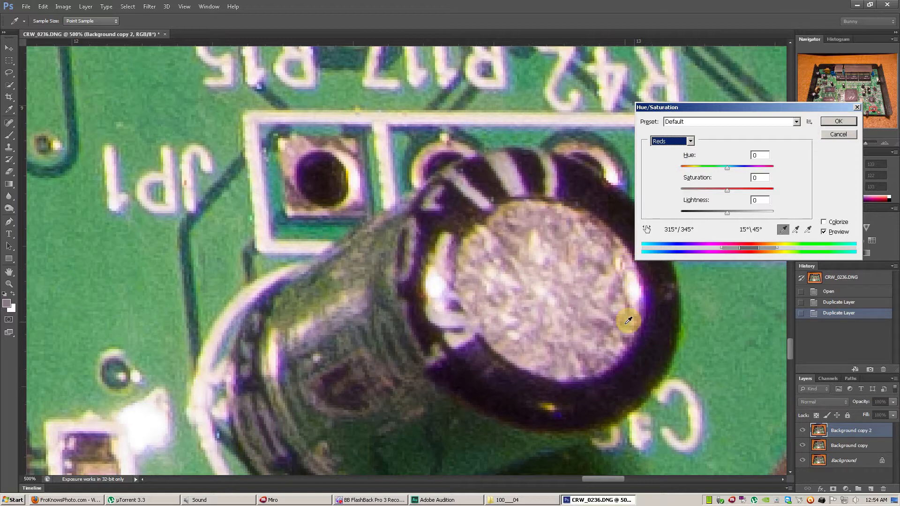
pyautogui.click(649, 296)
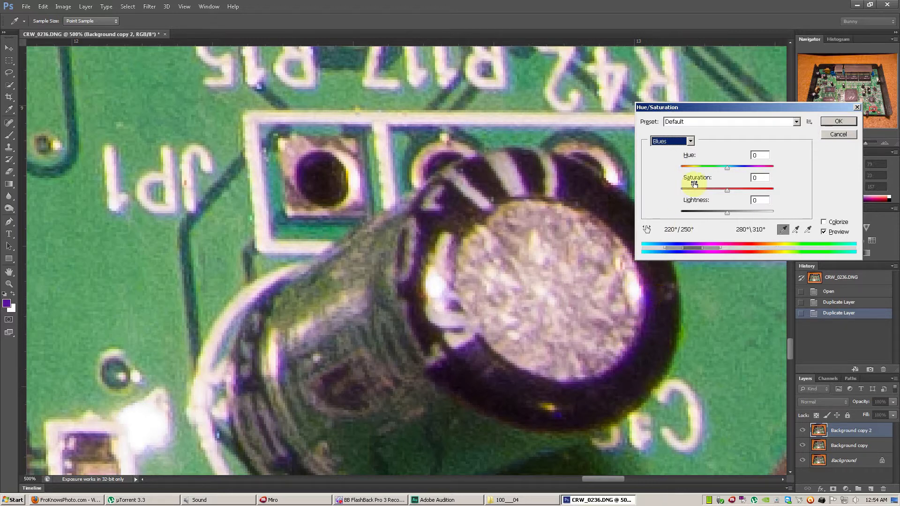
# Set the Blues saturation to -64, lower the Blues lightness slightly and apply the adjustment
pyautogui.moveTo(728, 190); pyautogui.dragTo(718, 190)
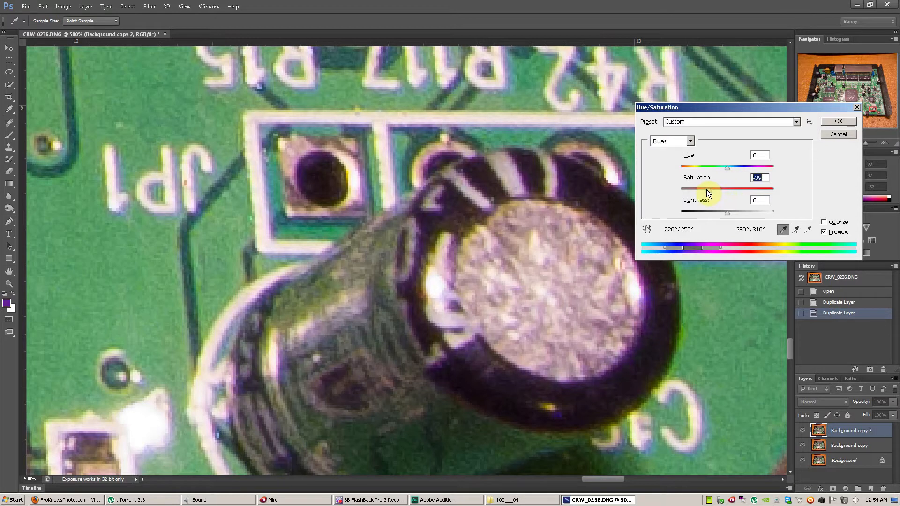
pyautogui.moveTo(690, 190); pyautogui.dragTo(713, 218)
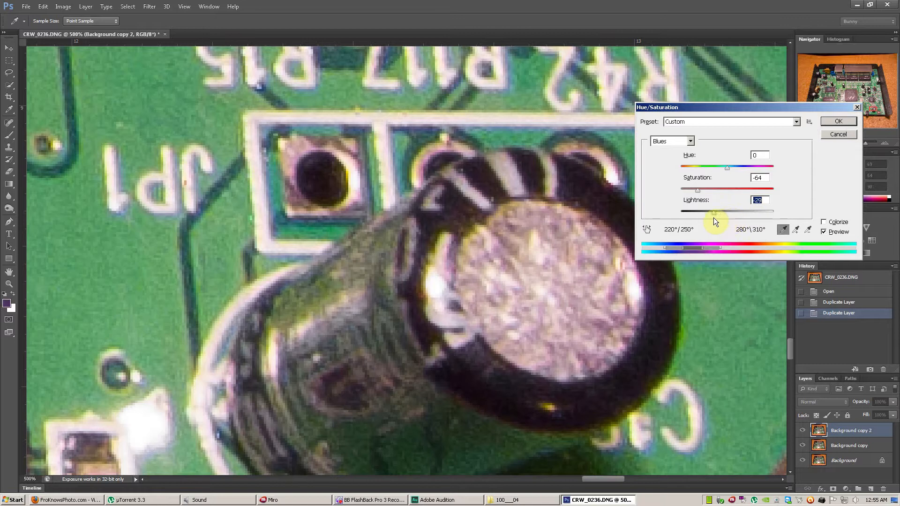
pyautogui.moveTo(719, 218); pyautogui.dragTo(718, 219)
pyautogui.click(837, 122)
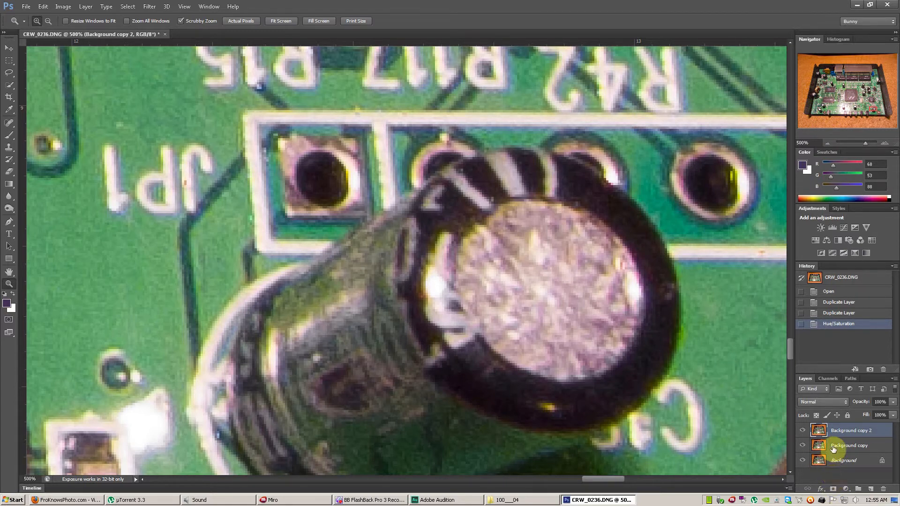
# Add a black layer mask to the adjusted layer and set up a white brush at size 30 with 51% opacity
pyautogui.keyDown('alt'); pyautogui.click(833, 489); pyautogui.keyUp('alt')
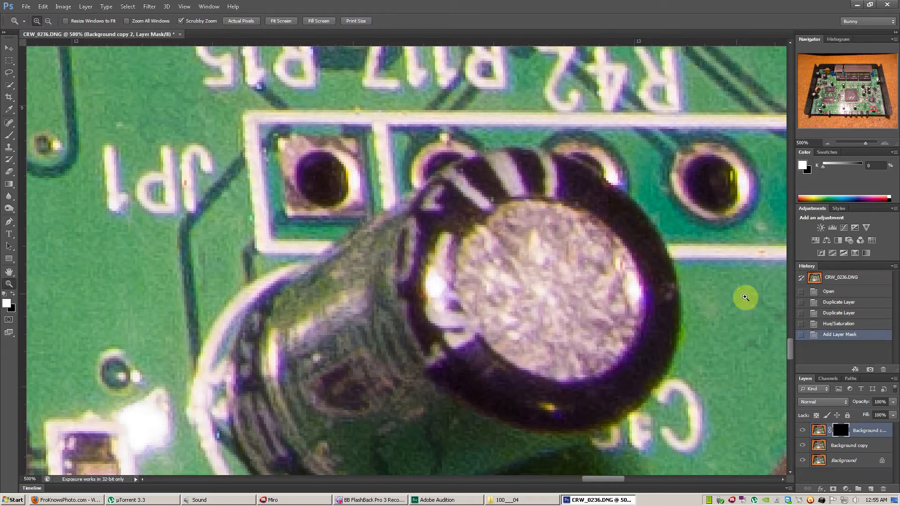
pyautogui.moveTo(9, 135)
pyautogui.mouseDown()
pyautogui.moveTo(40, 133)
pyautogui.moveTo(33, 138)
pyautogui.mouseUp()
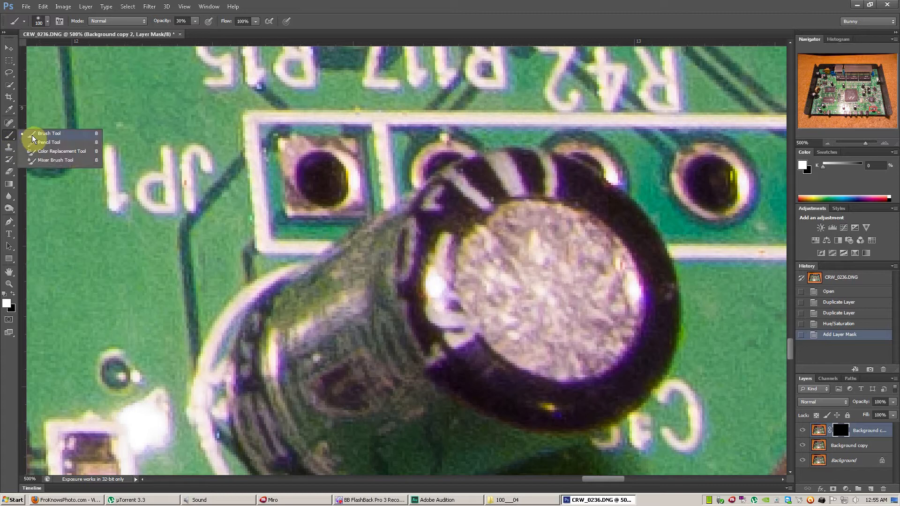
pyautogui.click(39, 135)
pyautogui.press('[')
pyautogui.press('[')
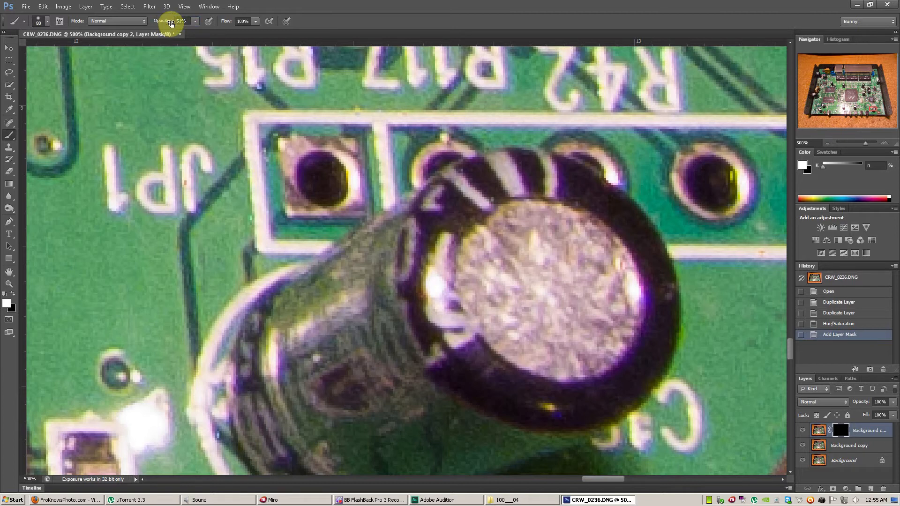
pyautogui.press('[')
pyautogui.press('[')
pyautogui.press('[')
pyautogui.press('[')
pyautogui.press('[')
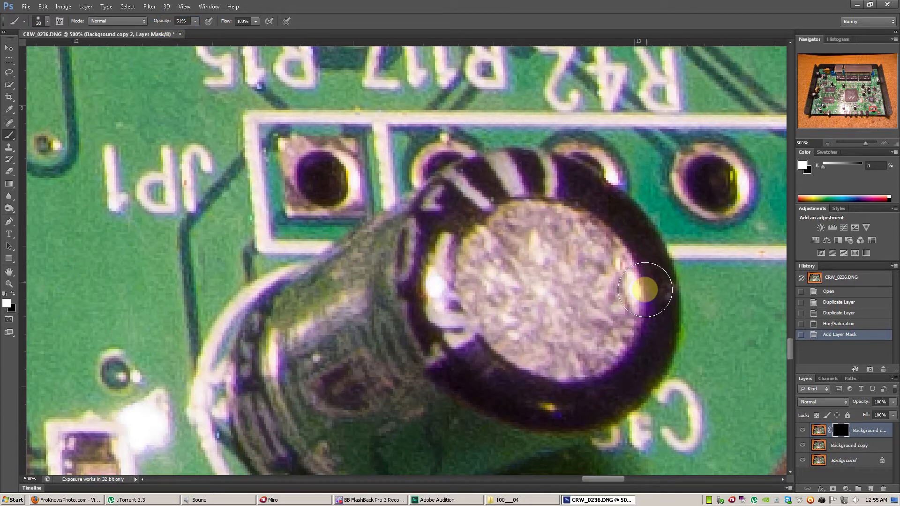
# Paint white on the mask around the rim of the capacitor's metal top to remove its purple fringing
pyautogui.moveTo(645, 290); pyautogui.dragTo(559, 364)
pyautogui.moveTo(624, 352)
pyautogui.mouseDown()
pyautogui.moveTo(535, 375)
pyautogui.moveTo(467, 328)
pyautogui.mouseUp()
pyautogui.moveTo(525, 359)
pyautogui.mouseDown()
pyautogui.moveTo(443, 273)
pyautogui.moveTo(436, 364)
pyautogui.moveTo(460, 180)
pyautogui.mouseUp()
pyautogui.moveTo(538, 190); pyautogui.dragTo(616, 206)
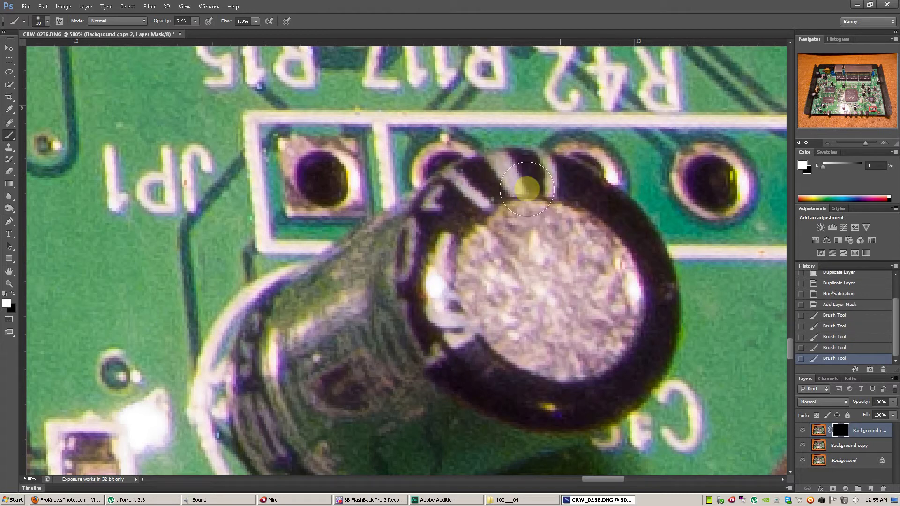
pyautogui.moveTo(527, 189); pyautogui.dragTo(484, 181)
pyautogui.moveTo(484, 181)
pyautogui.mouseDown()
pyautogui.moveTo(607, 231)
pyautogui.moveTo(609, 370)
pyautogui.mouseUp()
pyautogui.moveTo(652, 275); pyautogui.dragTo(614, 366)
pyautogui.moveTo(628, 315); pyautogui.dragTo(583, 393)
pyautogui.moveTo(470, 332); pyautogui.dragTo(462, 299)
# Paint the mask over the purple edges of the capacitor's body and the neighbouring resistor R28
pyautogui.moveTo(434, 329)
pyautogui.mouseDown()
pyautogui.moveTo(460, 299)
pyautogui.moveTo(575, 259)
pyautogui.moveTo(561, 291)
pyautogui.mouseUp()
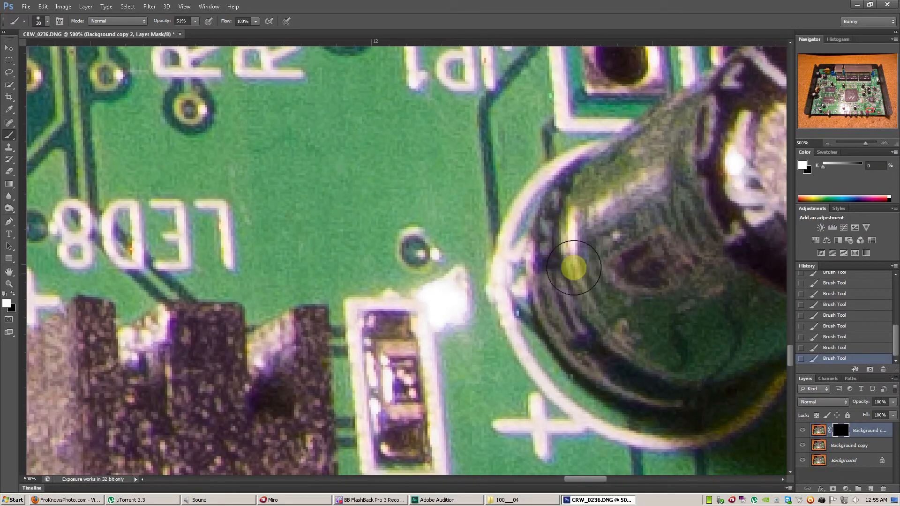
pyautogui.moveTo(665, 233); pyautogui.dragTo(548, 314)
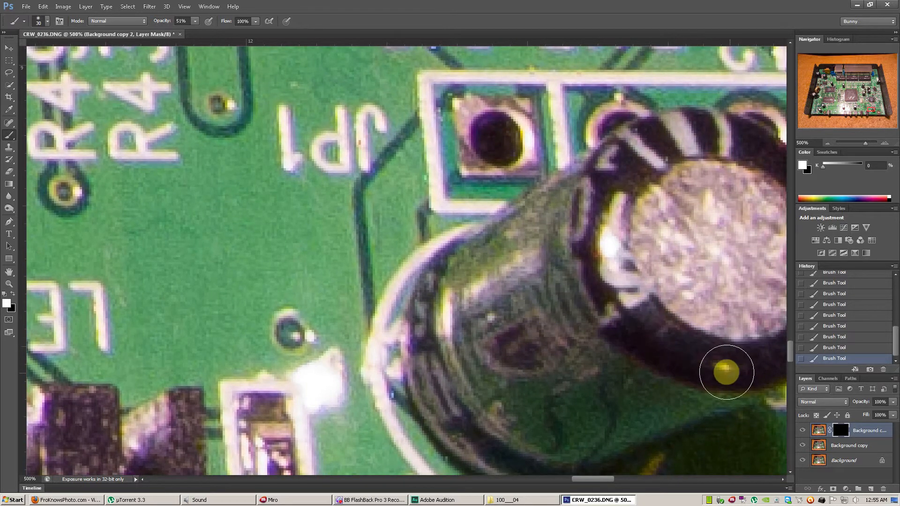
pyautogui.moveTo(482, 379); pyautogui.dragTo(532, 335)
pyautogui.moveTo(301, 404); pyautogui.dragTo(329, 226)
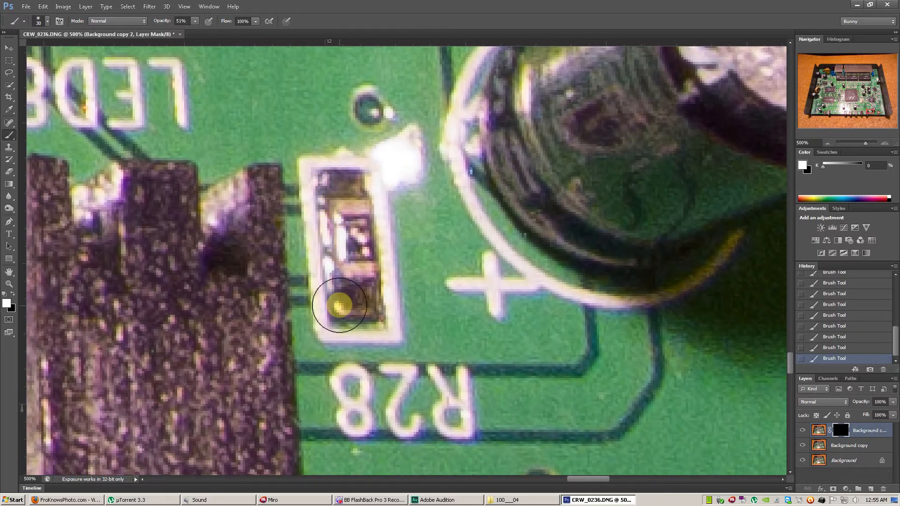
# Paint the mask along the edges of the LED8 housing and around R27 to remove the purple fringing there
pyautogui.moveTo(346, 279)
pyautogui.mouseDown()
pyautogui.moveTo(431, 148)
pyautogui.moveTo(495, 203)
pyautogui.mouseUp()
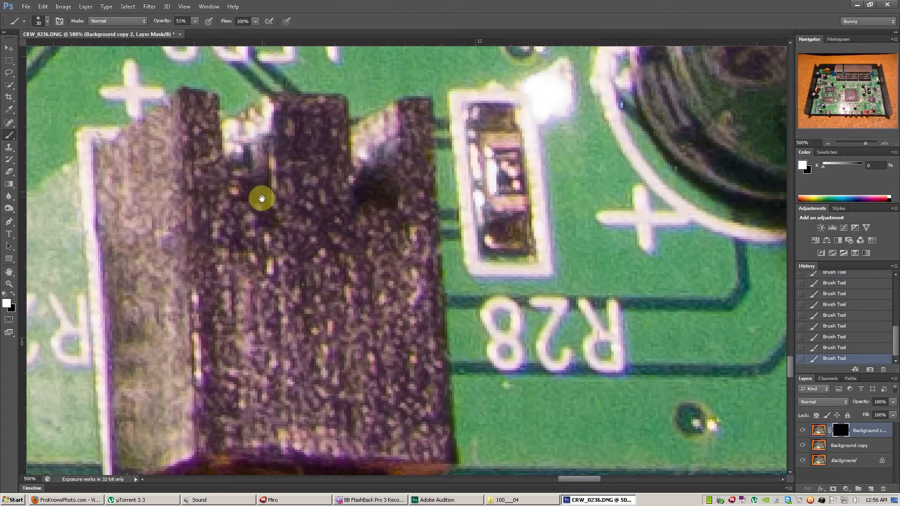
pyautogui.moveTo(247, 252); pyautogui.dragTo(328, 101)
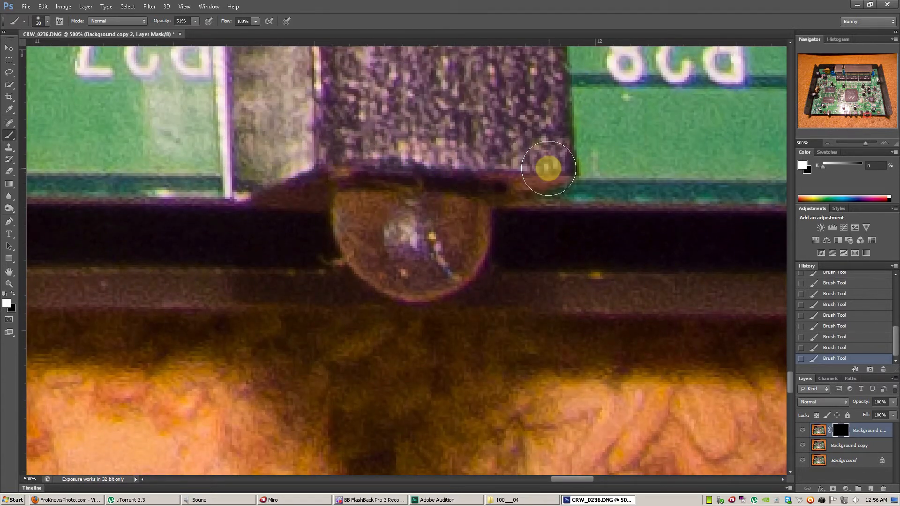
pyautogui.moveTo(397, 161); pyautogui.dragTo(431, 277)
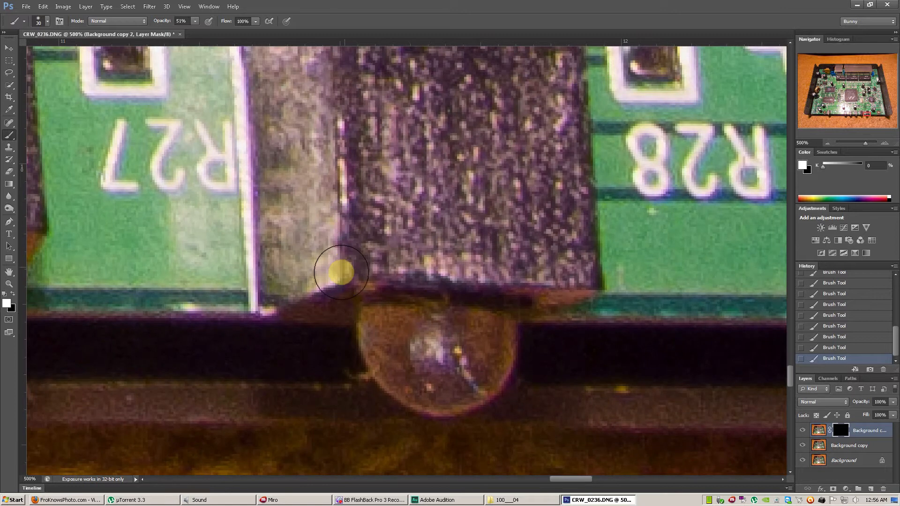
pyautogui.moveTo(347, 210); pyautogui.dragTo(434, 318)
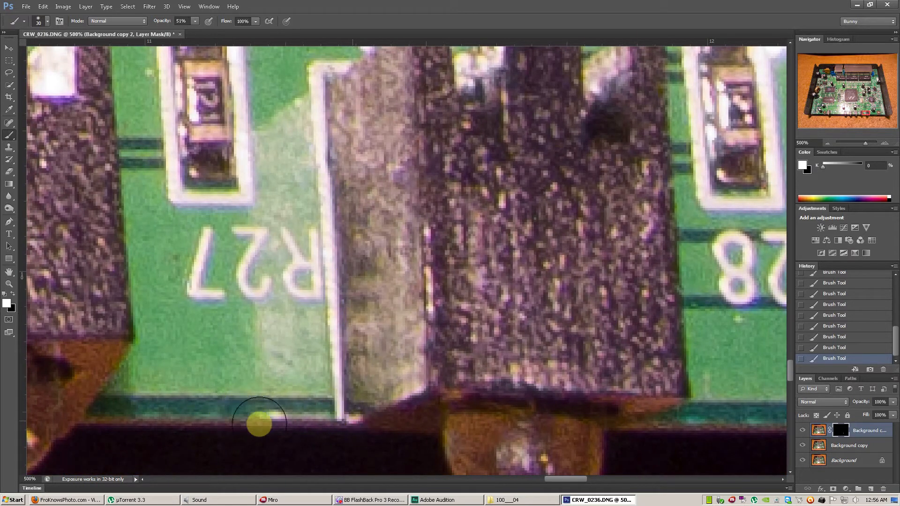
pyautogui.moveTo(483, 409); pyautogui.dragTo(510, 370)
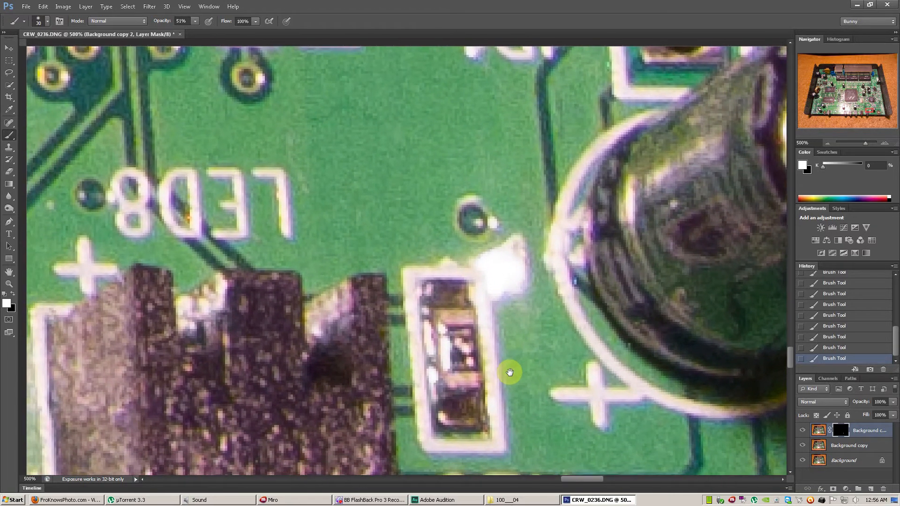
pyautogui.moveTo(274, 367); pyautogui.dragTo(538, 318)
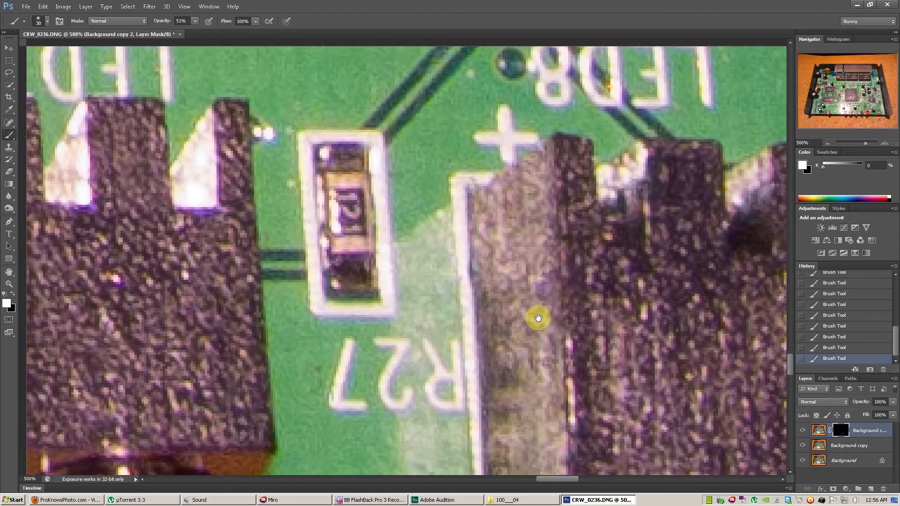
# Paint the mask over the purple-fringed JP1 pin holes beside the capacitor
pyautogui.moveTo(552, 280)
pyautogui.mouseDown()
pyautogui.moveTo(410, 215)
pyautogui.moveTo(500, 338)
pyautogui.moveTo(460, 157)
pyautogui.moveTo(404, 53)
pyautogui.mouseUp()
pyautogui.moveTo(468, 202); pyautogui.dragTo(431, 217)
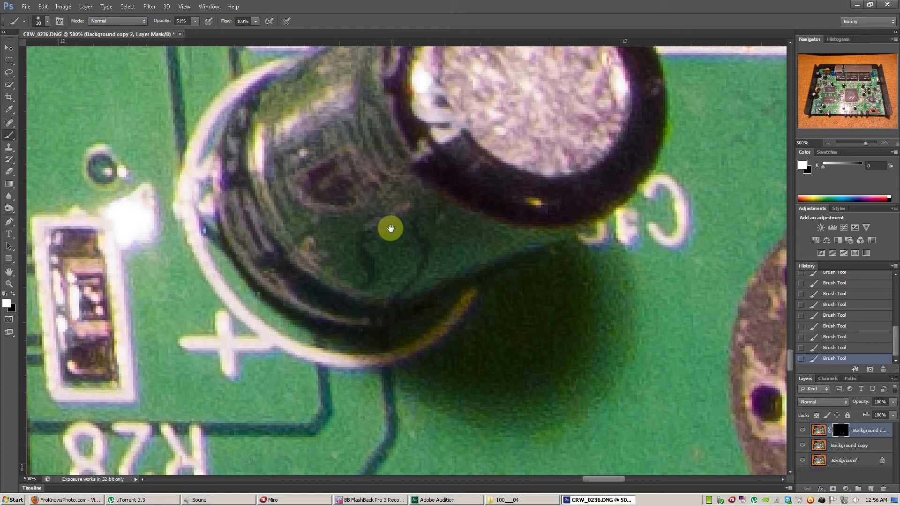
pyautogui.moveTo(475, 76); pyautogui.dragTo(249, 337)
pyautogui.moveTo(427, 319); pyautogui.dragTo(392, 264)
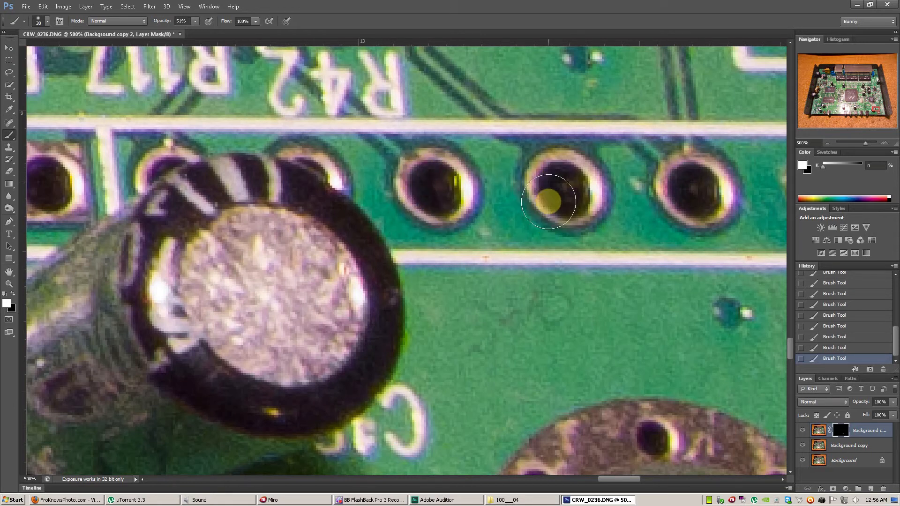
pyautogui.moveTo(421, 212); pyautogui.dragTo(446, 311)
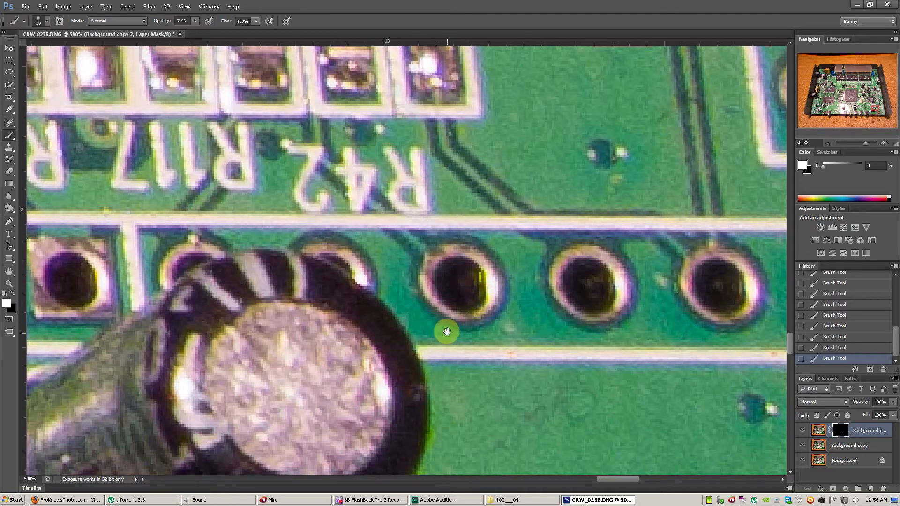
pyautogui.moveTo(447, 333); pyautogui.dragTo(453, 265)
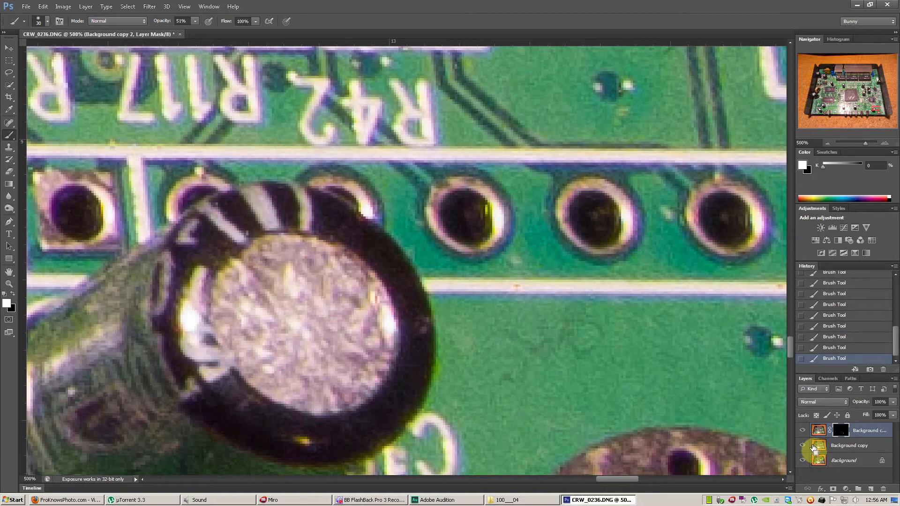
# Stamp the visible layers into two new top layers and set the Yellows saturation to -88 on the upper one with Hue/Saturation
pyautogui.hotkey('ctrl', 'shift', 'alt', 'e')
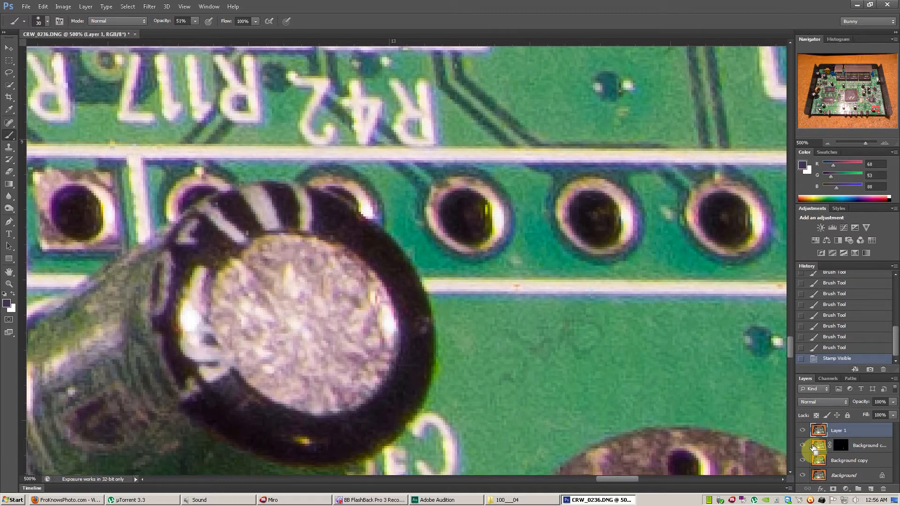
pyautogui.hotkey('ctrl', 'shift', 'alt', 'e')
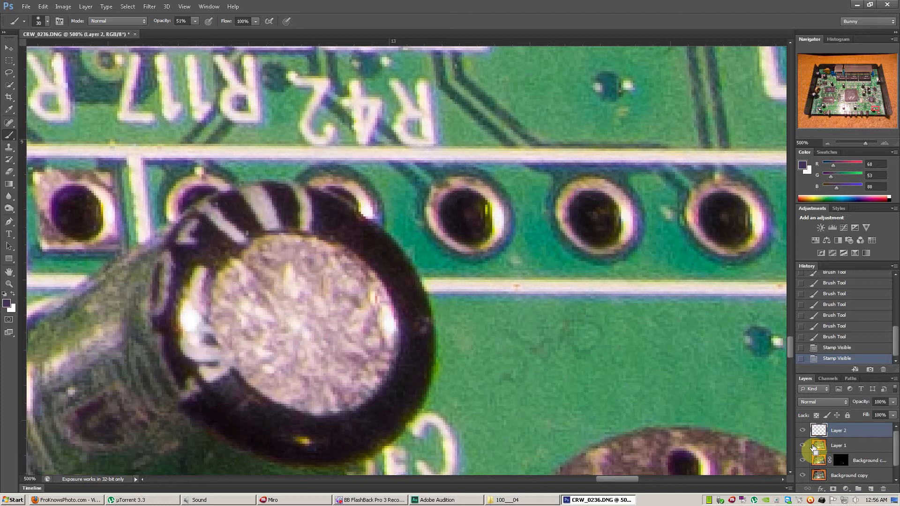
pyautogui.hotkey('ctrl', 'u')
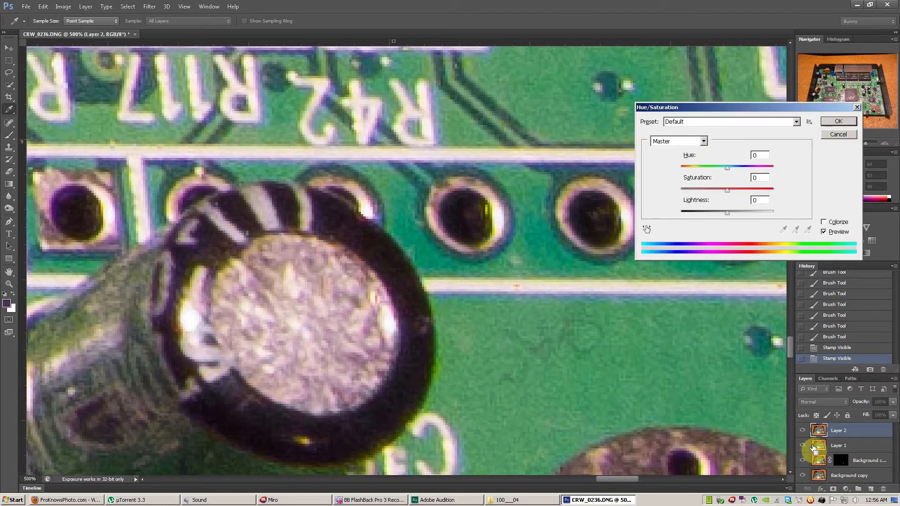
pyautogui.click(678, 141)
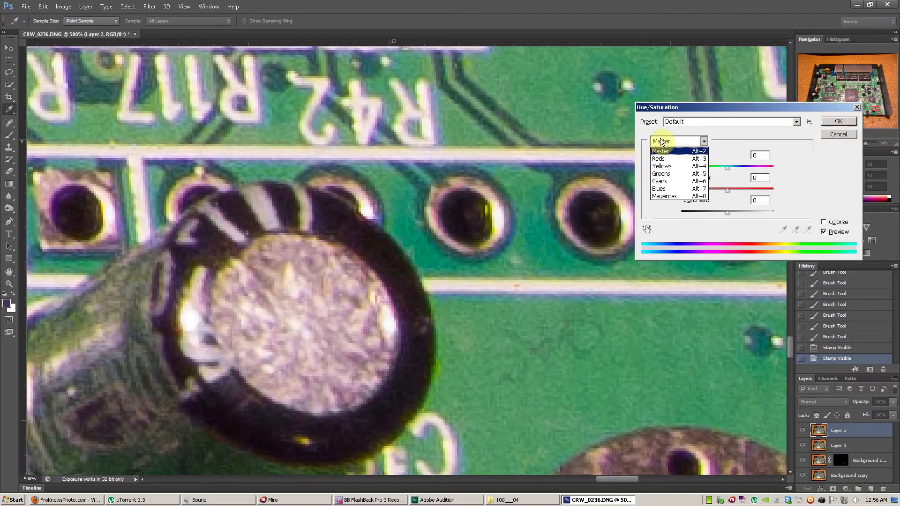
pyautogui.click(661, 156)
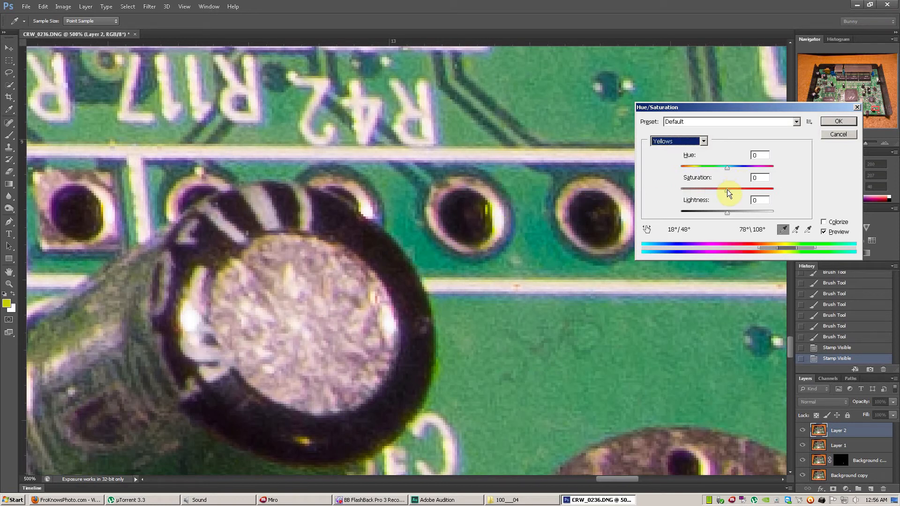
pyautogui.moveTo(727, 190); pyautogui.dragTo(686, 193)
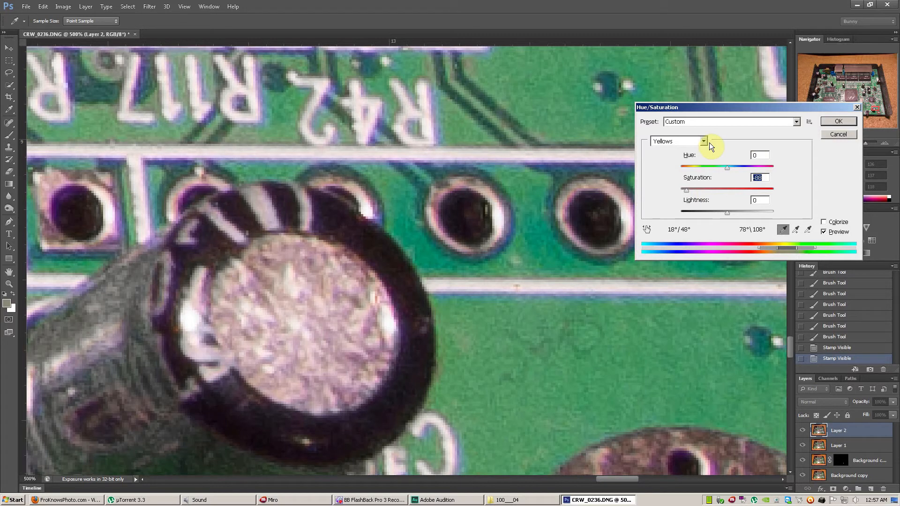
pyautogui.click(839, 122)
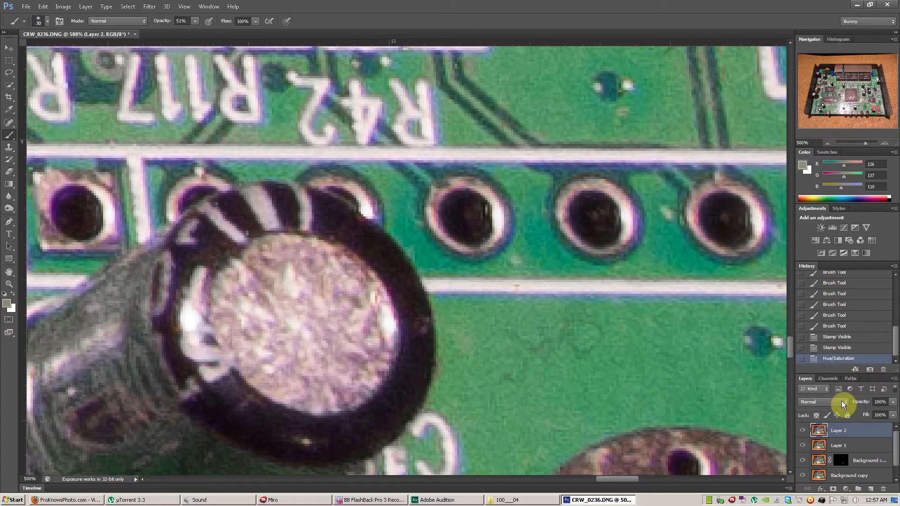
# Add a black mask to the desaturated layer and paint white over the yellow-fringed JP1 pin holes beside the capacitor
pyautogui.keyDown('alt'); pyautogui.click(831, 490); pyautogui.keyUp('alt')
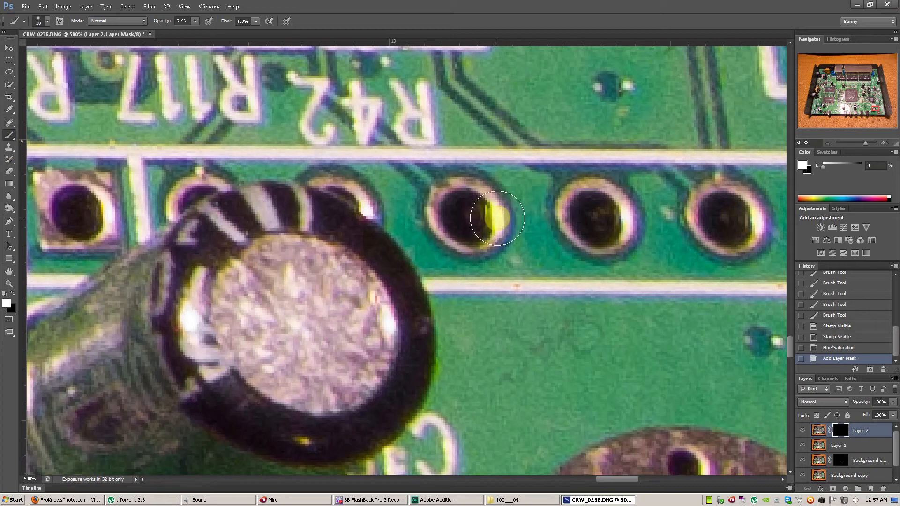
pyautogui.moveTo(489, 206)
pyautogui.mouseDown()
pyautogui.moveTo(482, 239)
pyautogui.moveTo(490, 211)
pyautogui.mouseUp()
pyautogui.moveTo(595, 186)
pyautogui.mouseDown()
pyautogui.moveTo(565, 204)
pyautogui.moveTo(554, 218)
pyautogui.moveTo(563, 223)
pyautogui.mouseUp()
pyautogui.moveTo(625, 216)
pyautogui.mouseDown()
pyautogui.moveTo(586, 241)
pyautogui.moveTo(607, 237)
pyautogui.mouseUp()
pyautogui.moveTo(756, 226)
pyautogui.mouseDown()
pyautogui.moveTo(738, 260)
pyautogui.moveTo(749, 203)
pyautogui.mouseUp()
pyautogui.moveTo(689, 230)
pyautogui.mouseDown()
pyautogui.moveTo(686, 199)
pyautogui.moveTo(698, 196)
pyautogui.mouseUp()
pyautogui.moveTo(452, 312)
pyautogui.mouseDown()
pyautogui.moveTo(441, 231)
pyautogui.moveTo(428, 336)
pyautogui.moveTo(434, 321)
pyautogui.moveTo(360, 388)
pyautogui.moveTo(315, 392)
pyautogui.moveTo(372, 388)
pyautogui.moveTo(426, 331)
pyautogui.mouseUp()
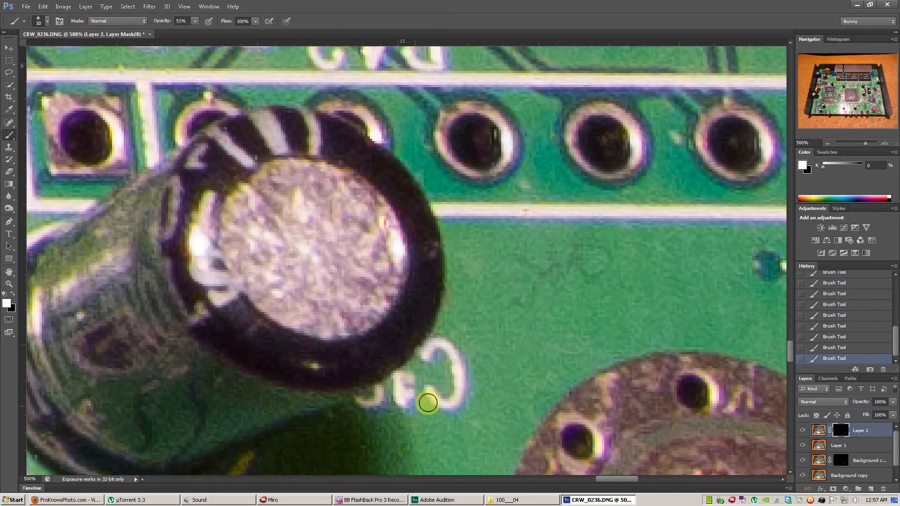
# Examine the screw, the small holes in its metal ring and the neighbouring round pad for yellow fringing
pyautogui.moveTo(508, 394); pyautogui.dragTo(370, 295)
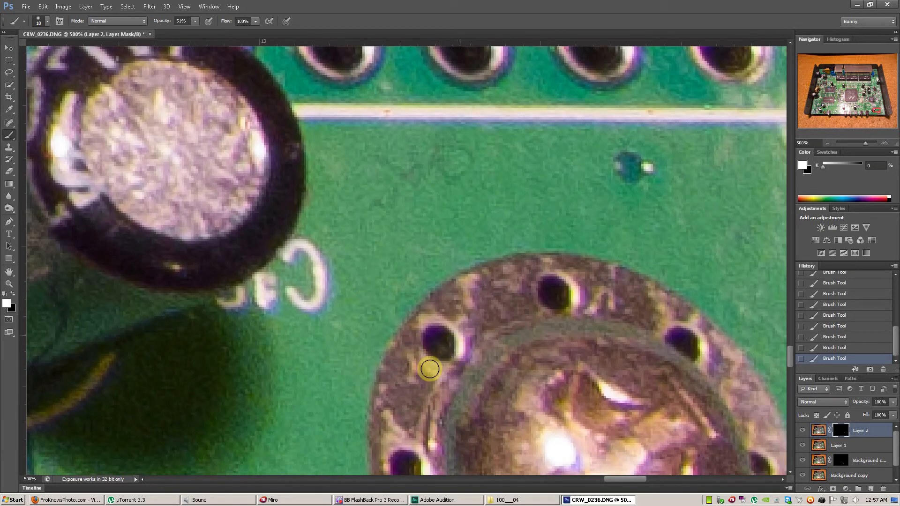
pyautogui.moveTo(594, 308); pyautogui.dragTo(460, 283)
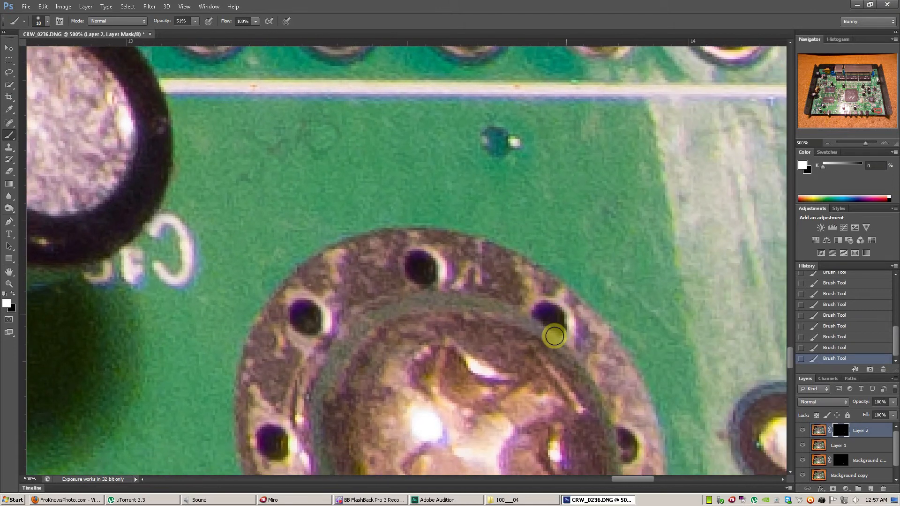
pyautogui.moveTo(445, 315); pyautogui.dragTo(590, 224)
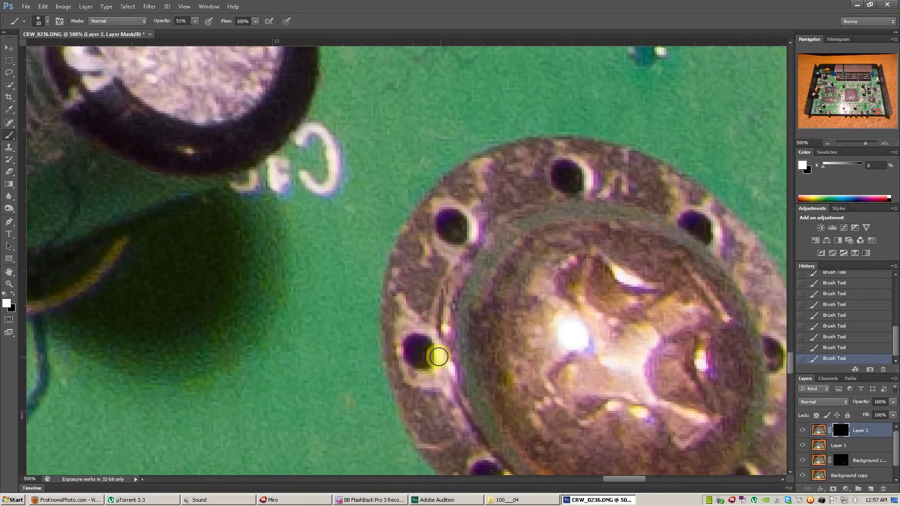
pyautogui.moveTo(422, 346)
pyautogui.mouseDown()
pyautogui.moveTo(408, 286)
pyautogui.moveTo(370, 263)
pyautogui.moveTo(337, 258)
pyautogui.mouseUp()
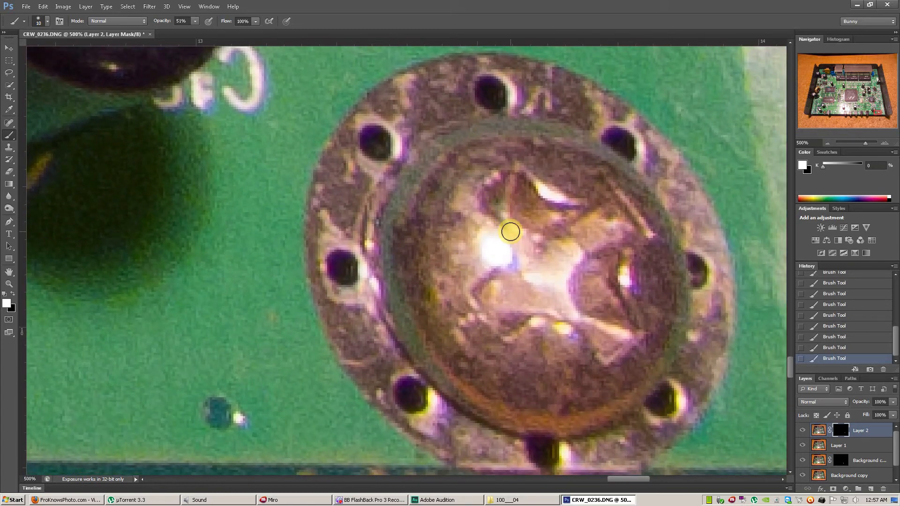
pyautogui.moveTo(550, 288); pyautogui.dragTo(458, 265)
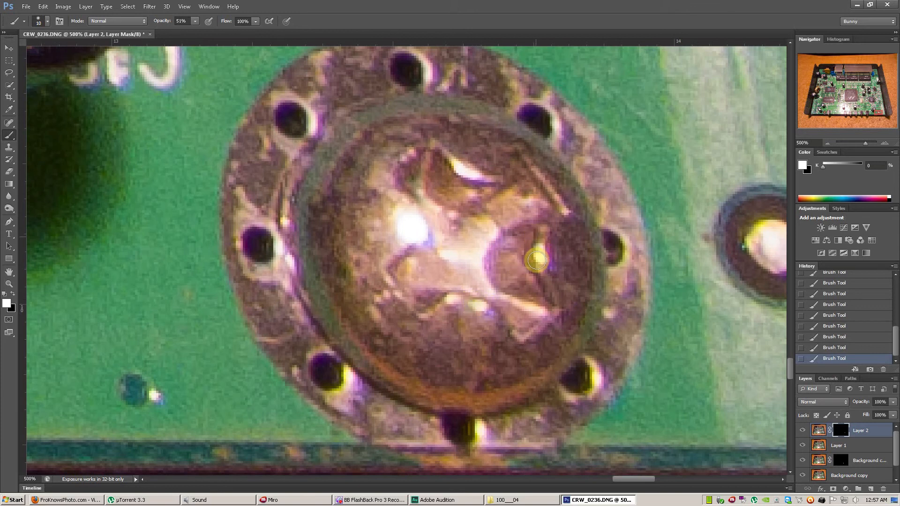
pyautogui.moveTo(487, 200); pyautogui.dragTo(440, 255)
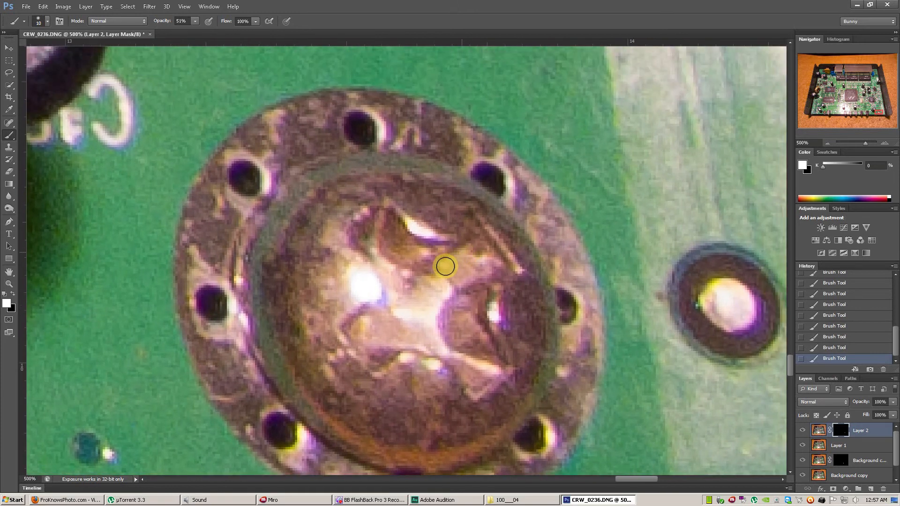
pyautogui.moveTo(423, 249); pyautogui.dragTo(403, 255)
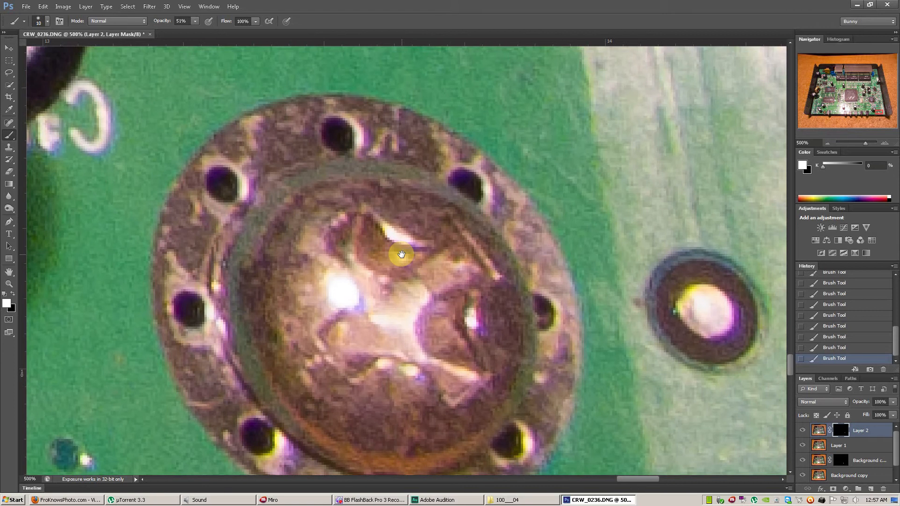
pyautogui.moveTo(469, 252)
pyautogui.mouseDown()
pyautogui.moveTo(225, 157)
pyautogui.moveTo(210, 137)
pyautogui.mouseUp()
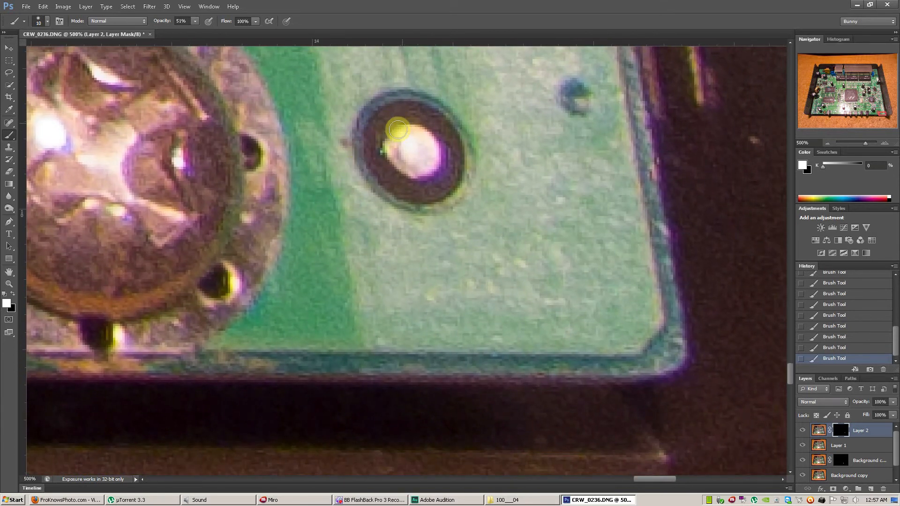
# Inspect the JP1 and JP4 pin holes and the resistor rows above the capacitor for leftover color fringing
pyautogui.moveTo(415, 125)
pyautogui.mouseDown()
pyautogui.moveTo(460, 243)
pyautogui.moveTo(595, 243)
pyautogui.moveTo(368, 241)
pyautogui.moveTo(467, 260)
pyautogui.mouseUp()
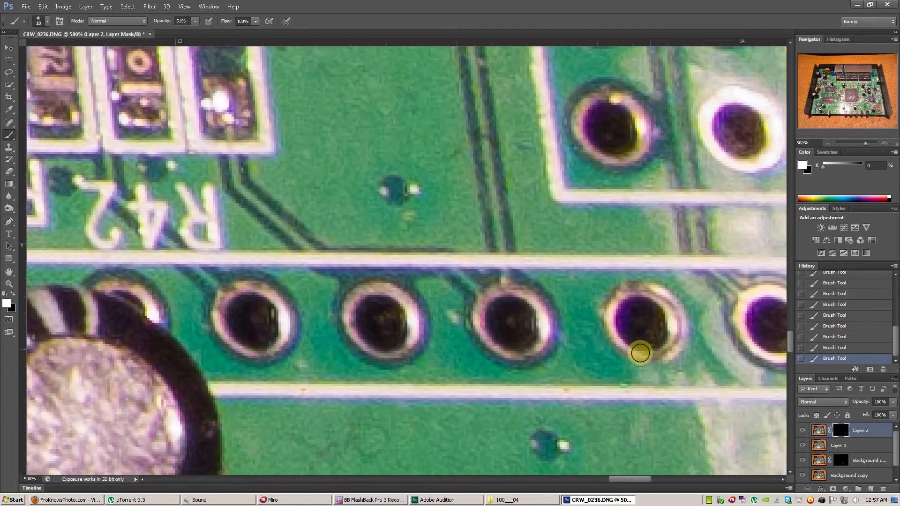
pyautogui.moveTo(654, 338); pyautogui.dragTo(554, 333)
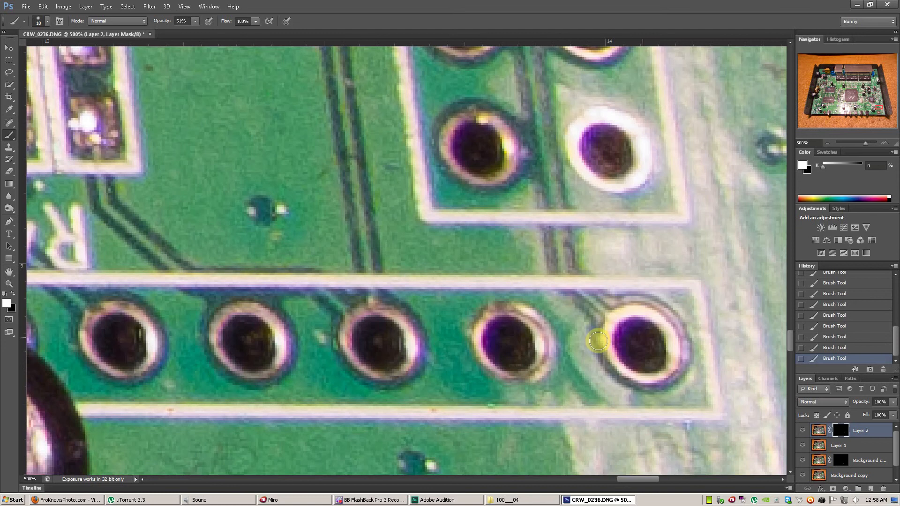
pyautogui.moveTo(454, 326); pyautogui.dragTo(585, 267)
pyautogui.moveTo(512, 274); pyautogui.dragTo(357, 321)
pyautogui.moveTo(577, 209); pyautogui.dragTo(474, 348)
pyautogui.moveTo(323, 187)
pyautogui.mouseDown()
pyautogui.moveTo(453, 342)
pyautogui.moveTo(557, 277)
pyautogui.moveTo(579, 325)
pyautogui.moveTo(487, 221)
pyautogui.moveTo(504, 272)
pyautogui.mouseUp()
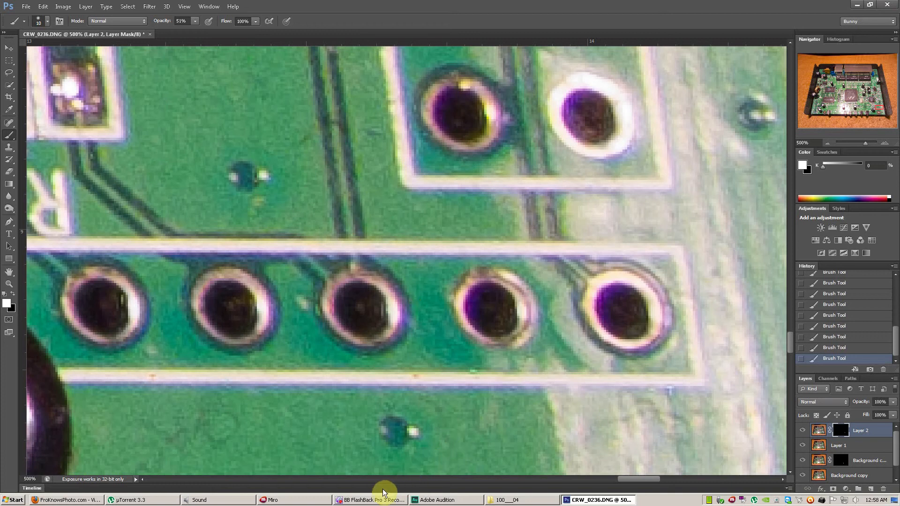
pyautogui.moveTo(222, 358)
pyautogui.mouseDown()
pyautogui.moveTo(367, 275)
pyautogui.moveTo(538, 227)
pyautogui.moveTo(378, 280)
pyautogui.moveTo(511, 240)
pyautogui.moveTo(420, 245)
pyautogui.moveTo(392, 267)
pyautogui.moveTo(421, 291)
pyautogui.moveTo(194, 271)
pyautogui.mouseUp()
pyautogui.moveTo(671, 253); pyautogui.dragTo(345, 388)
pyautogui.moveTo(710, 176); pyautogui.dragTo(363, 402)
pyautogui.moveTo(578, 251); pyautogui.dragTo(526, 273)
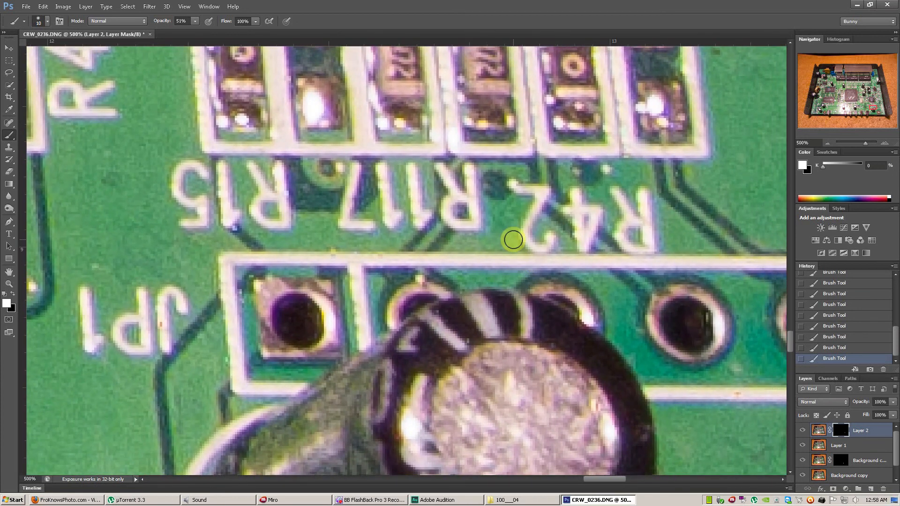
# Review the corrected photo at about 175%, from the JP1 capacitor area to the Altera and HN2074C chips
pyautogui.scroll(-5, 514, 243)
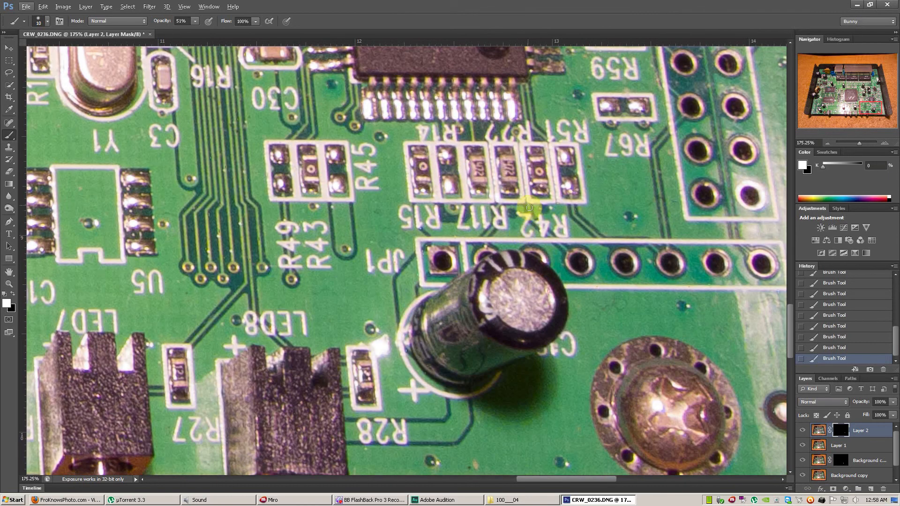
pyautogui.moveTo(598, 174); pyautogui.dragTo(459, 344)
pyautogui.moveTo(534, 152); pyautogui.dragTo(549, 287)
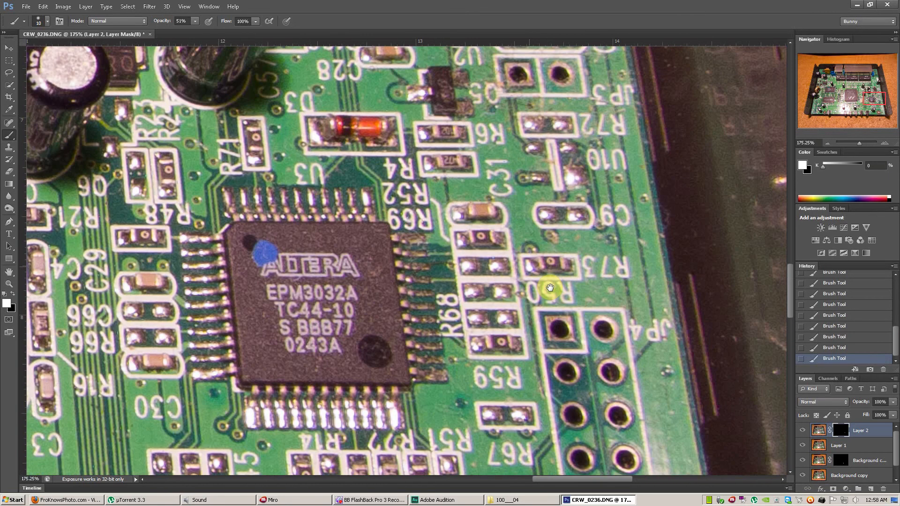
pyautogui.moveTo(501, 108); pyautogui.dragTo(582, 291)
pyautogui.moveTo(558, 242); pyautogui.dragTo(598, 297)
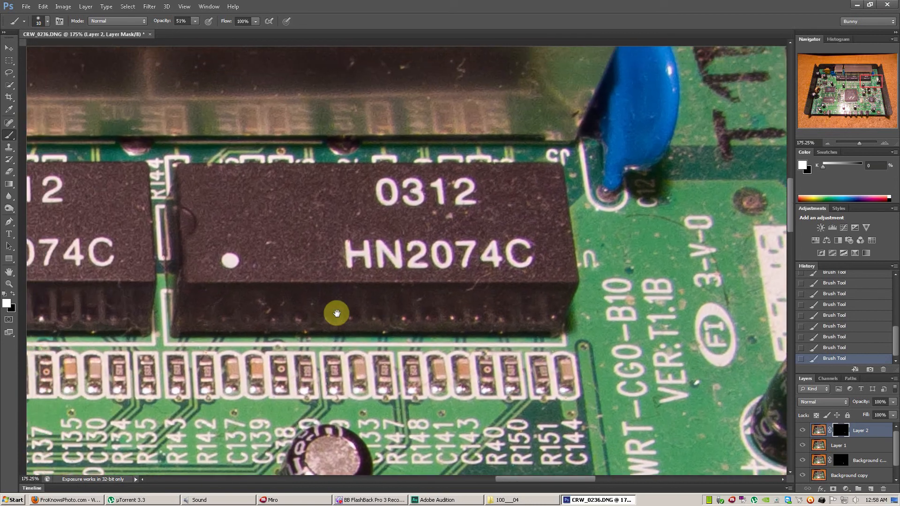
pyautogui.moveTo(336, 313)
pyautogui.mouseDown()
pyautogui.moveTo(542, 261)
pyautogui.moveTo(546, 237)
pyautogui.moveTo(645, 326)
pyautogui.moveTo(386, 291)
pyautogui.moveTo(500, 283)
pyautogui.moveTo(435, 221)
pyautogui.moveTo(429, 345)
pyautogui.moveTo(330, 330)
pyautogui.moveTo(539, 239)
pyautogui.moveTo(471, 172)
pyautogui.moveTo(492, 188)
pyautogui.moveTo(478, 220)
pyautogui.moveTo(460, 226)
pyautogui.moveTo(492, 261)
pyautogui.moveTo(492, 297)
pyautogui.moveTo(445, 263)
pyautogui.moveTo(279, 57)
pyautogui.mouseUp()
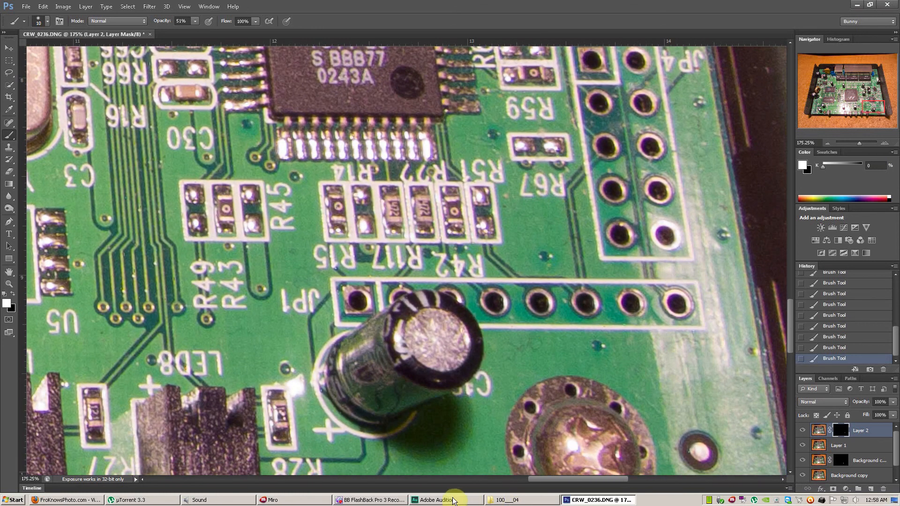
pyautogui.click(377, 500)
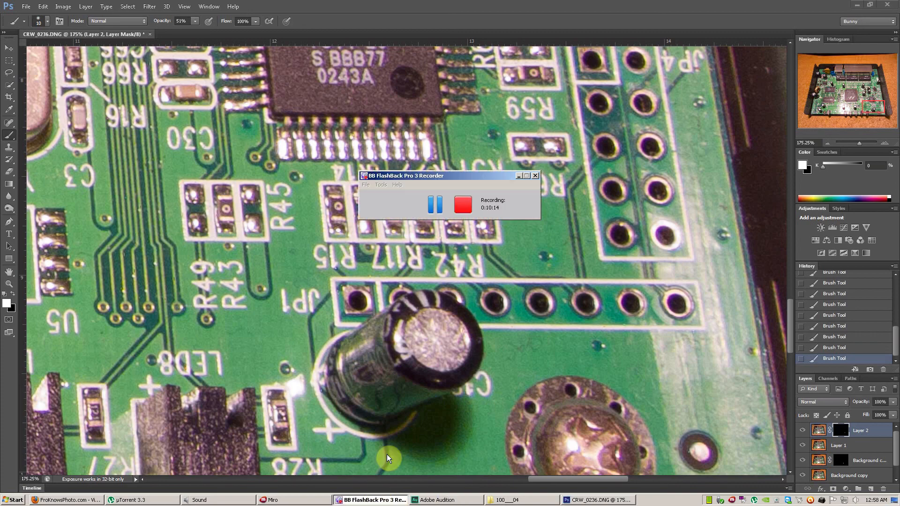